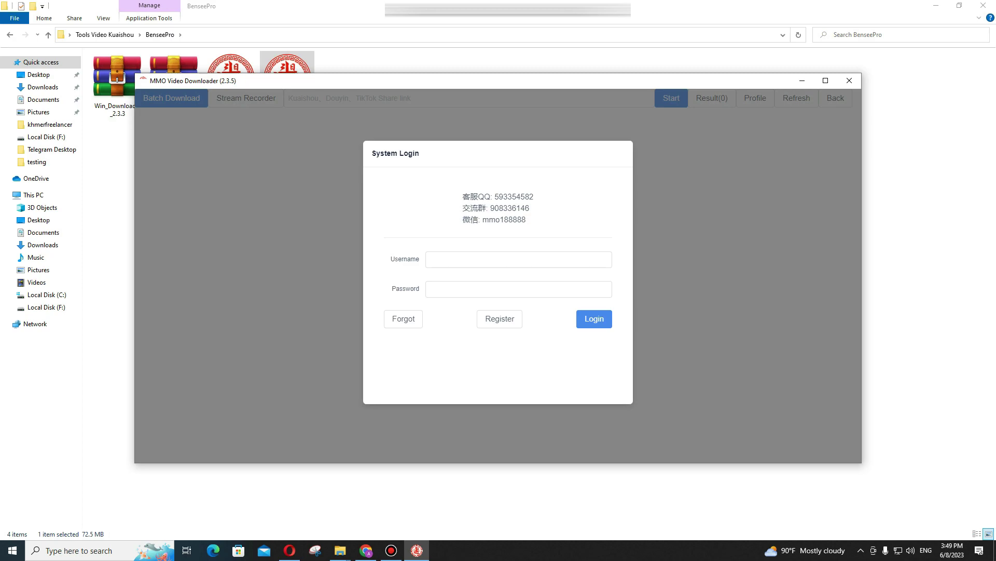
# Step: Log in to the downloader by entering the account username and password
pyautogui.click(519, 259)
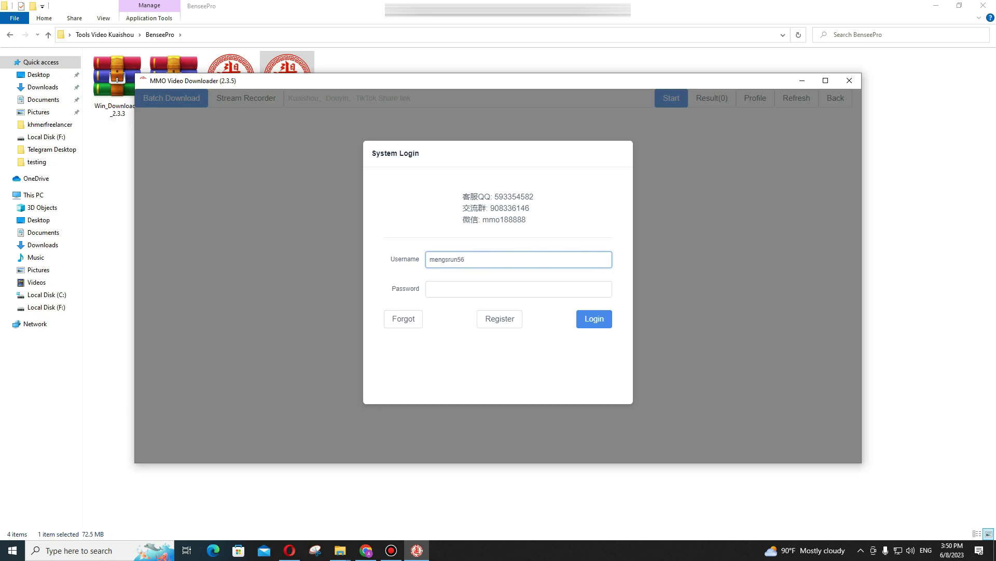
pyautogui.click(518, 289)
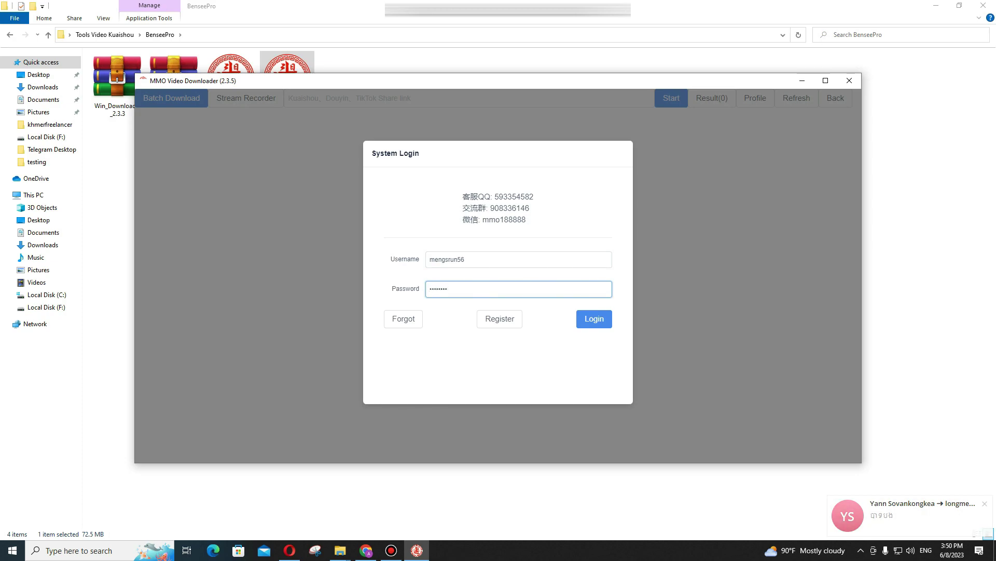
pyautogui.write('*')
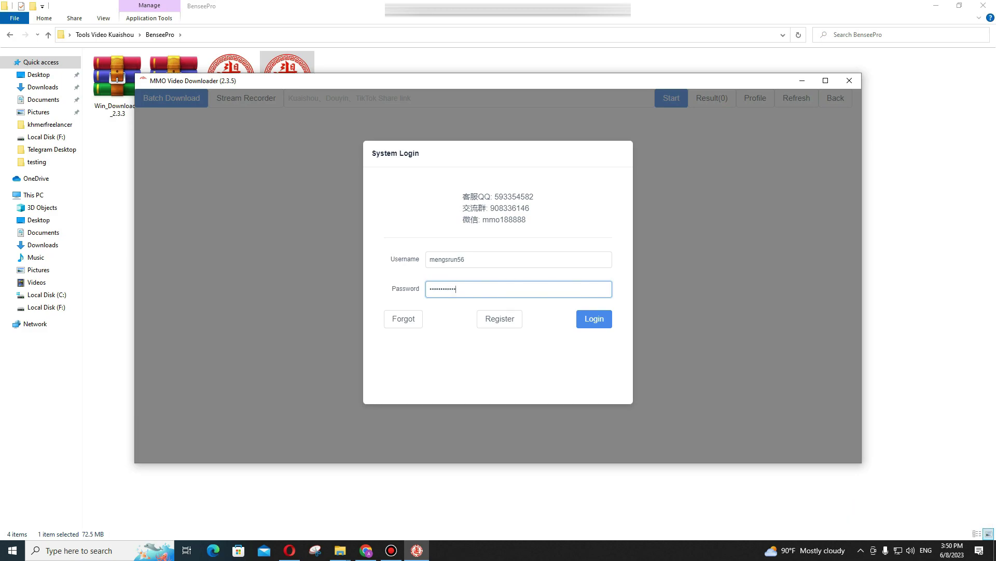
pyautogui.click(594, 319)
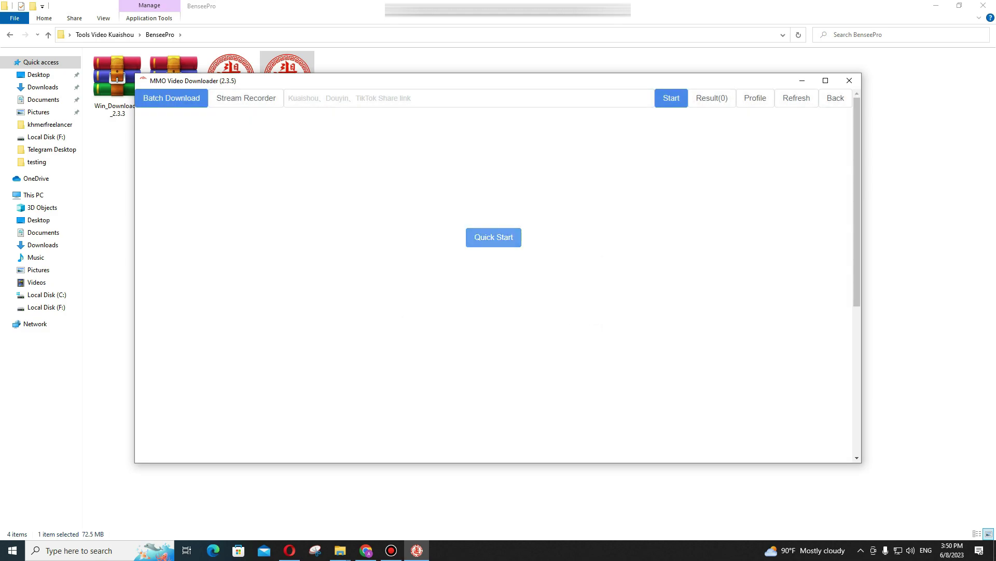
# Step: Quick-start a session on the Kuaishou site and maximize the downloader window
pyautogui.click(494, 237)
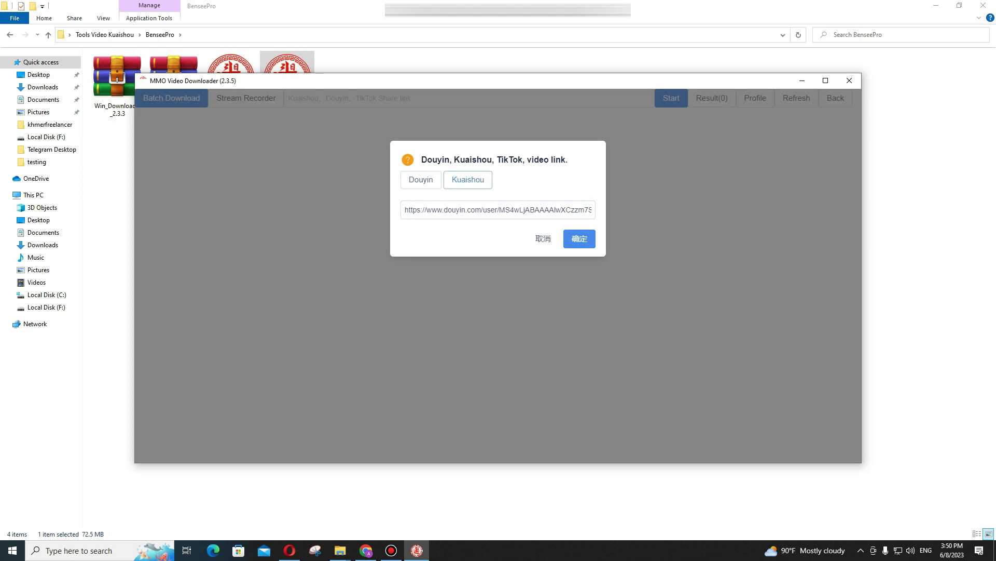
pyautogui.click(468, 179)
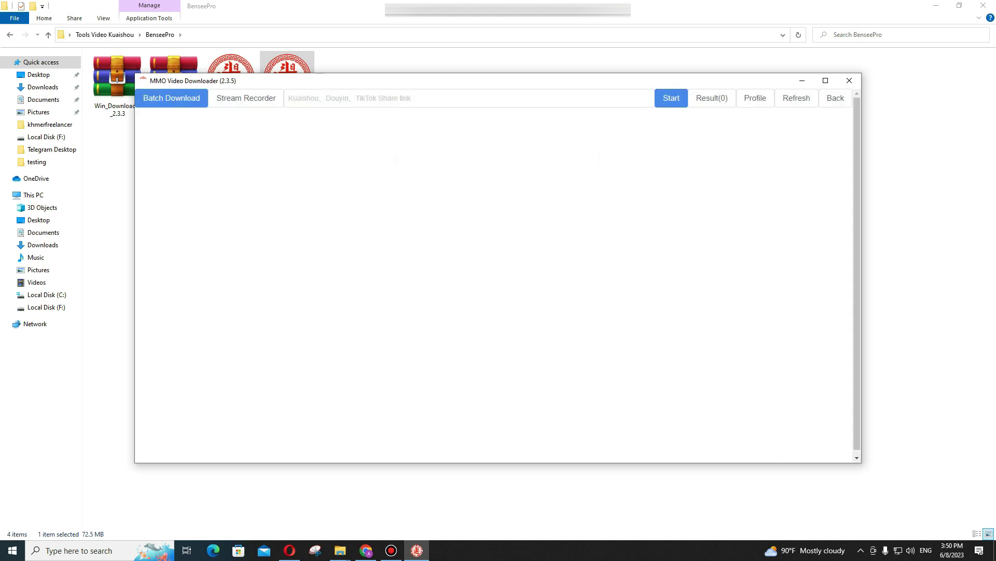
pyautogui.click(826, 80)
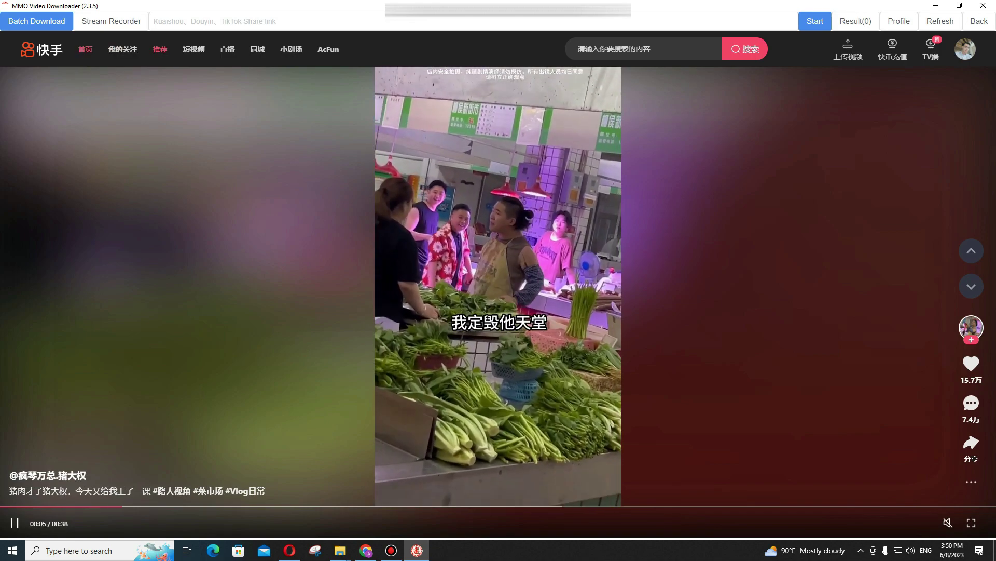
# Step: Look through the short videos and livestream sections on the Kuaishou home page for a video to use
pyautogui.press('Down')
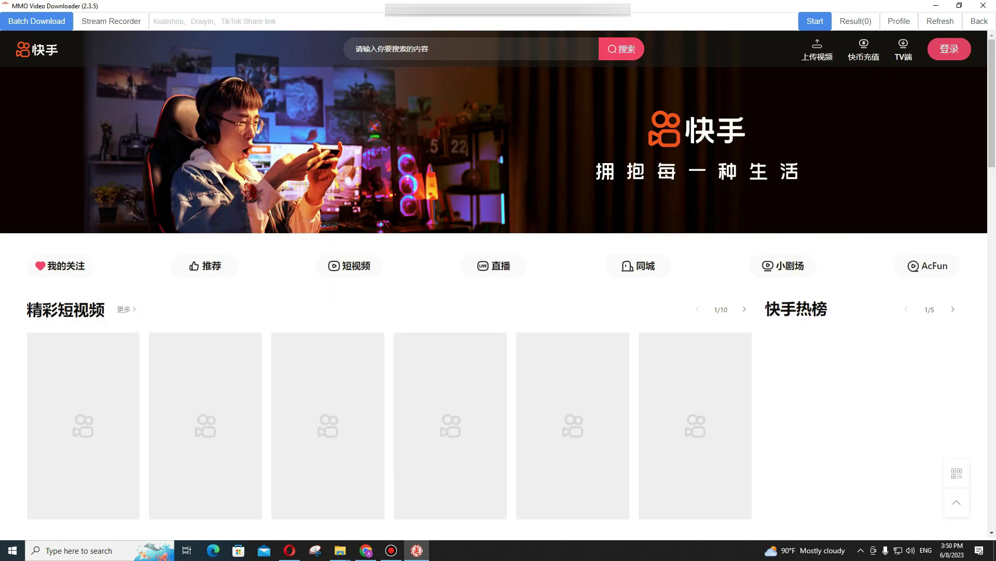
pyautogui.scroll(-2, 498, 283)
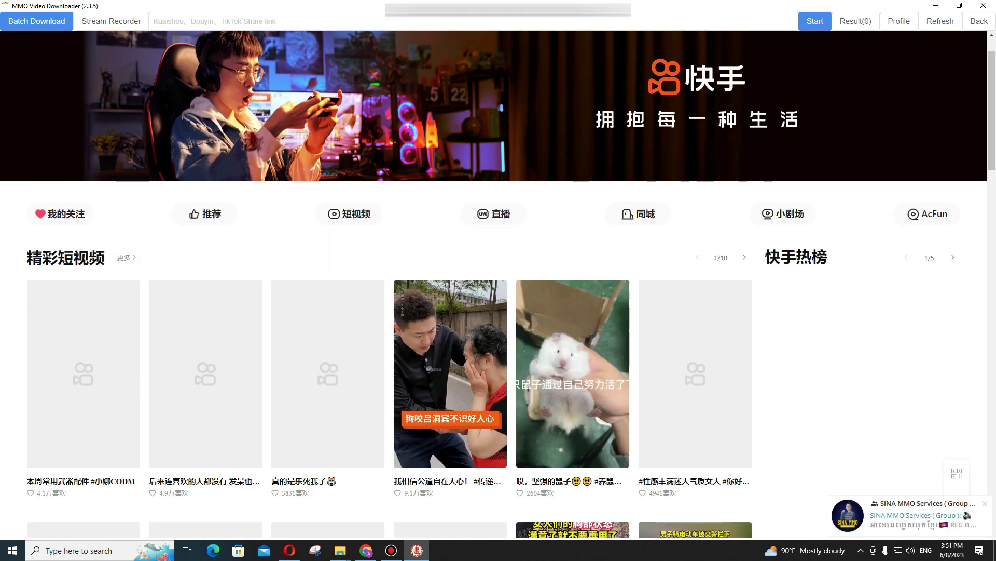
pyautogui.scroll(-2, 498, 284)
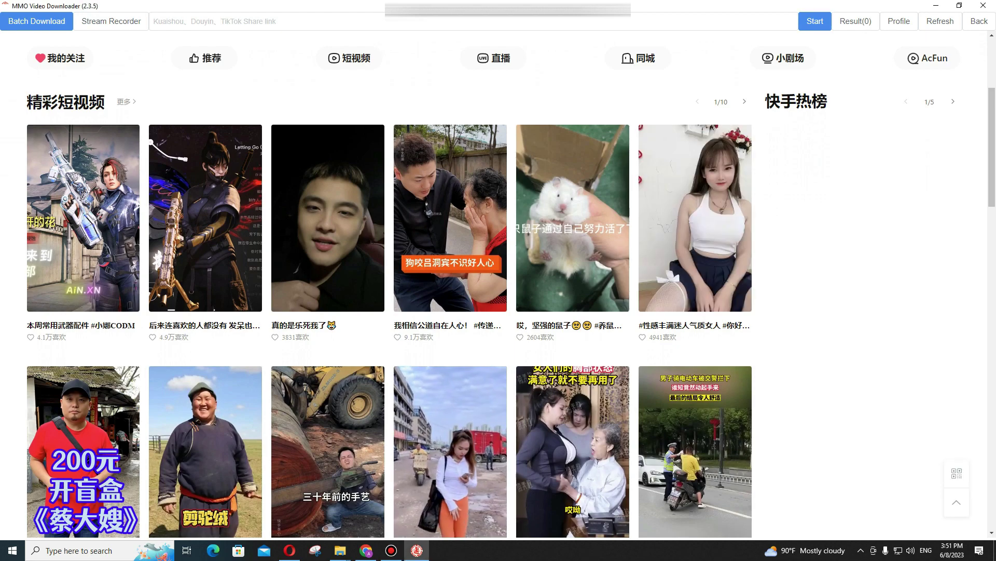
pyautogui.scroll(-3, 498, 283)
pyautogui.scroll(-3, 499, 284)
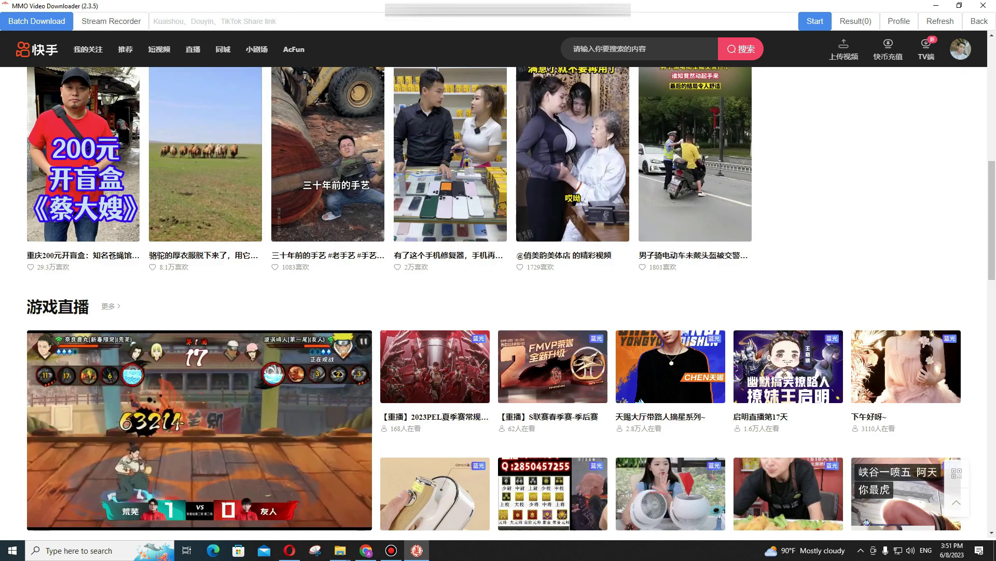
pyautogui.scroll(-8, 499, 284)
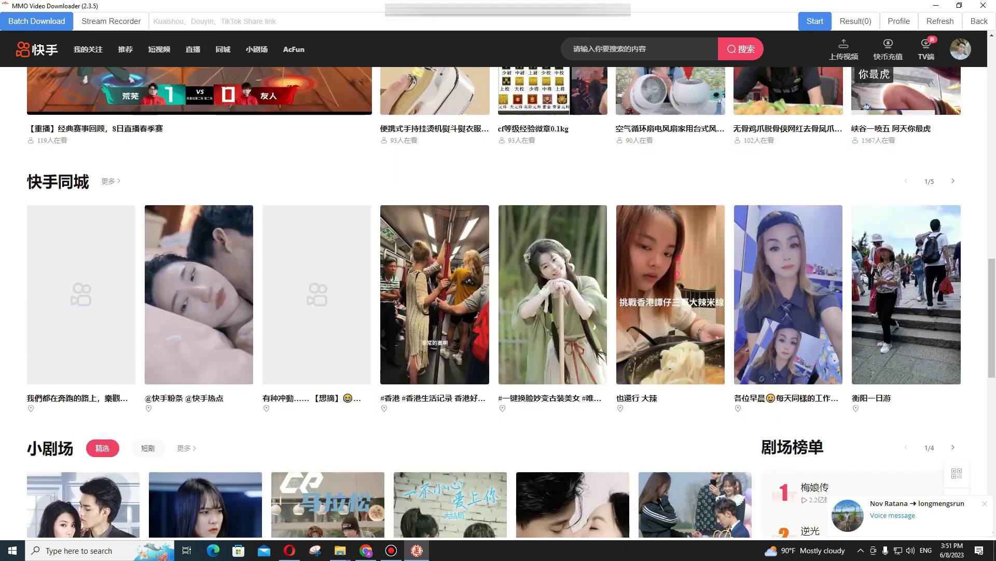
pyautogui.scroll(12, 498, 283)
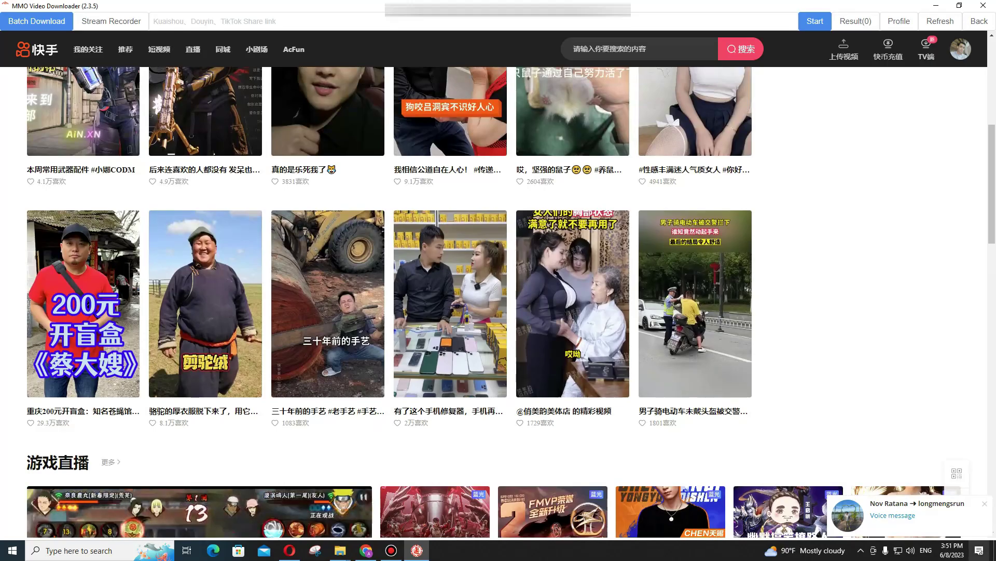
pyautogui.scroll(3, 498, 284)
pyautogui.scroll(4, 499, 283)
pyautogui.scroll(-3, 499, 283)
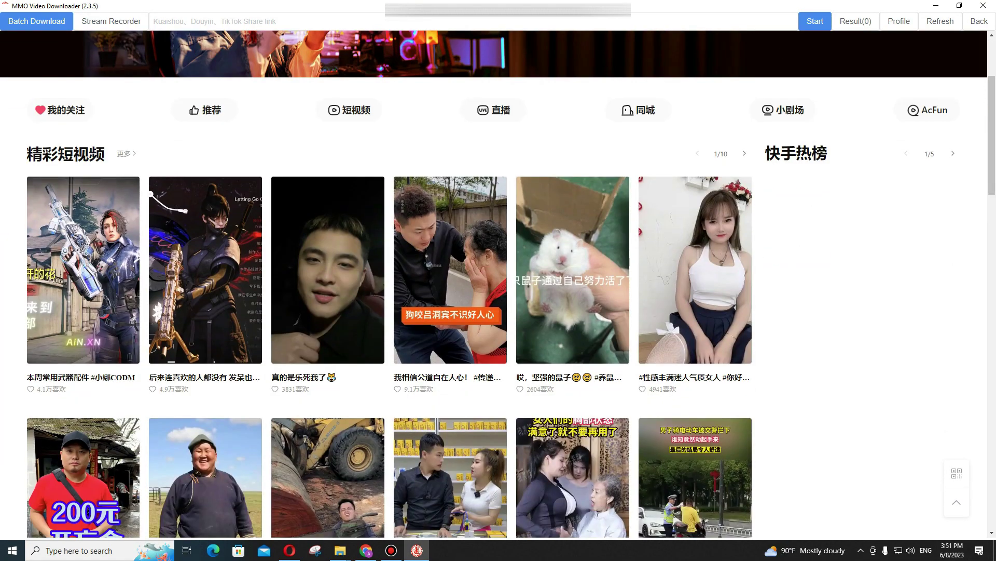
pyautogui.scroll(-3, 499, 283)
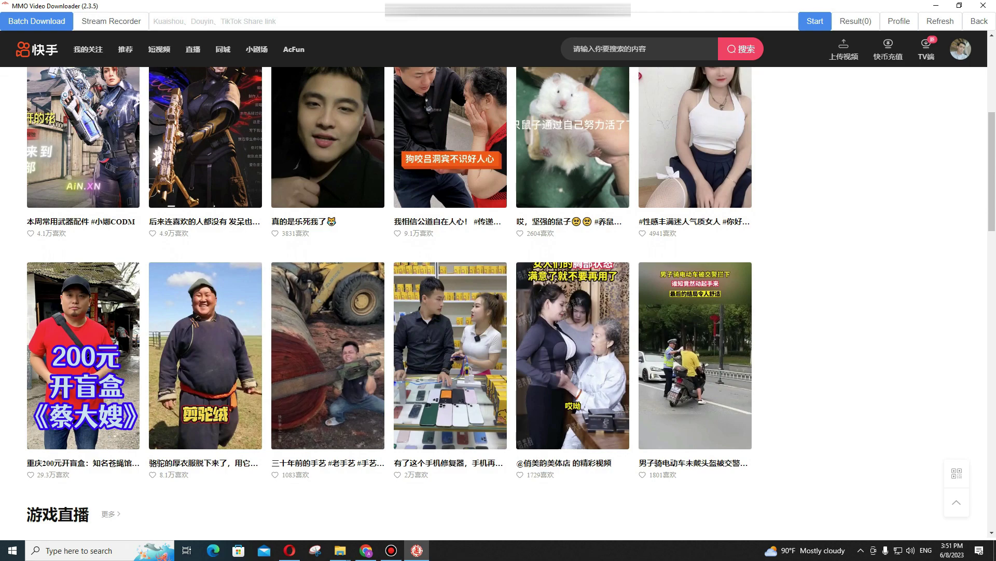
# Step: Open the video titled 三十年前的手艺 and go to its creator's profile page
pyautogui.click(328, 356)
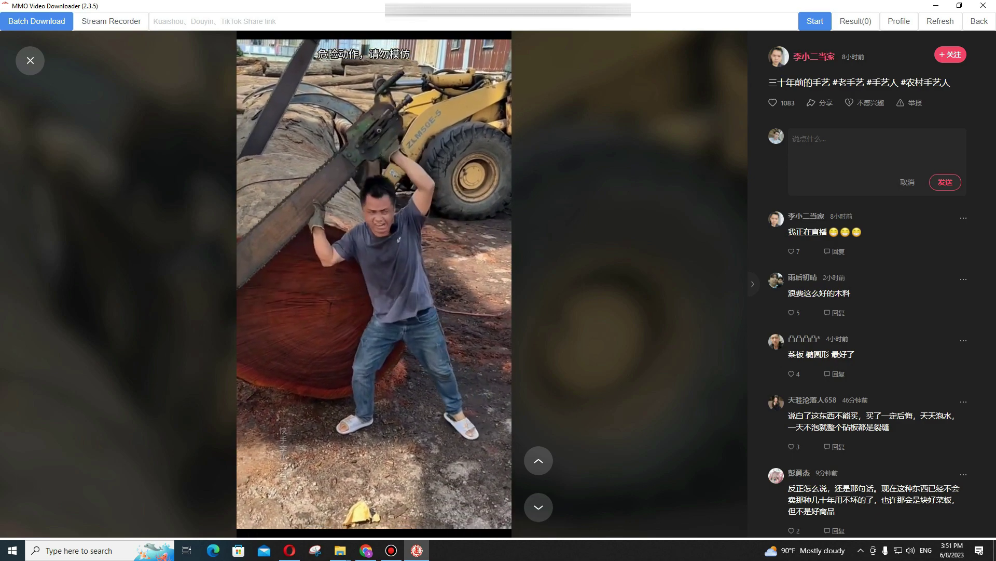
pyautogui.click(814, 57)
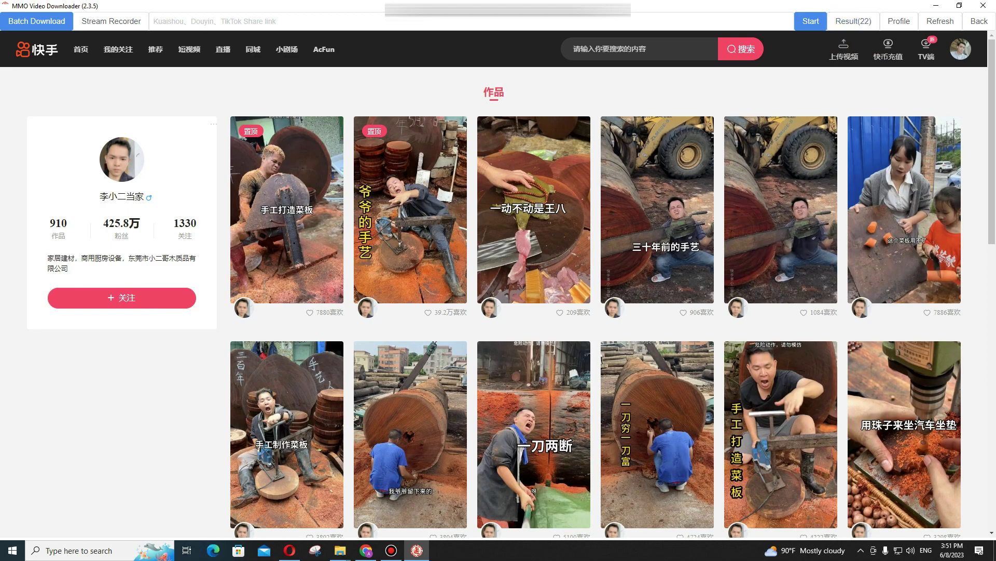
# Step: Keep loading the creator's works down the profile page so that their videos are collected in the batch download results
pyautogui.scroll(-4, 512, 301)
pyautogui.scroll(-10, 596, 301)
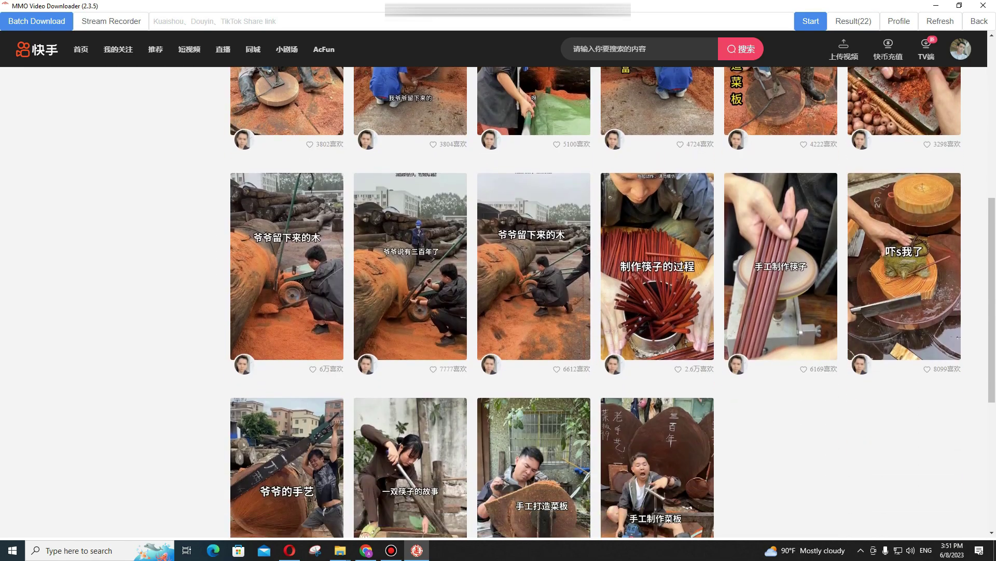
pyautogui.scroll(-2, 596, 301)
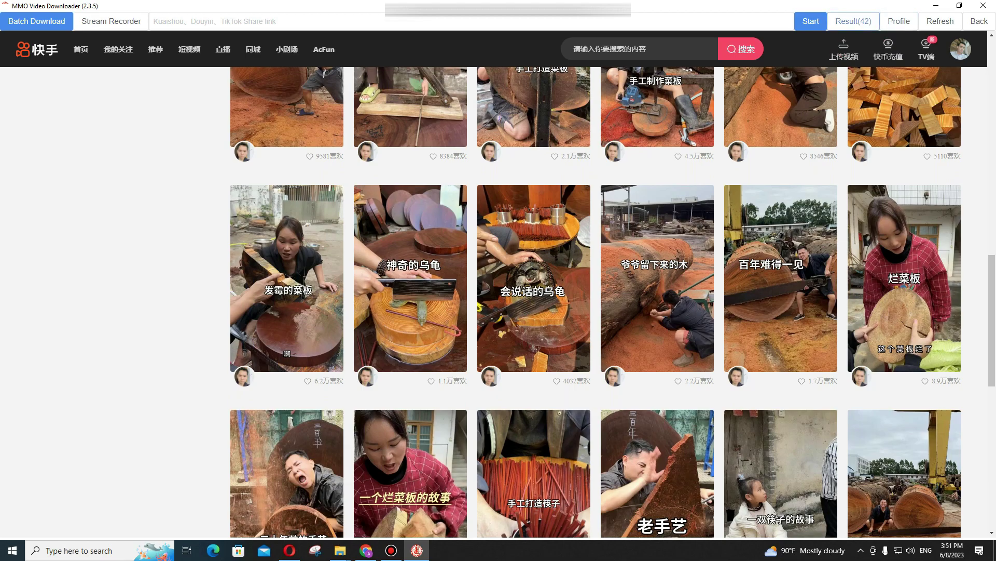
pyautogui.scroll(-7, 596, 301)
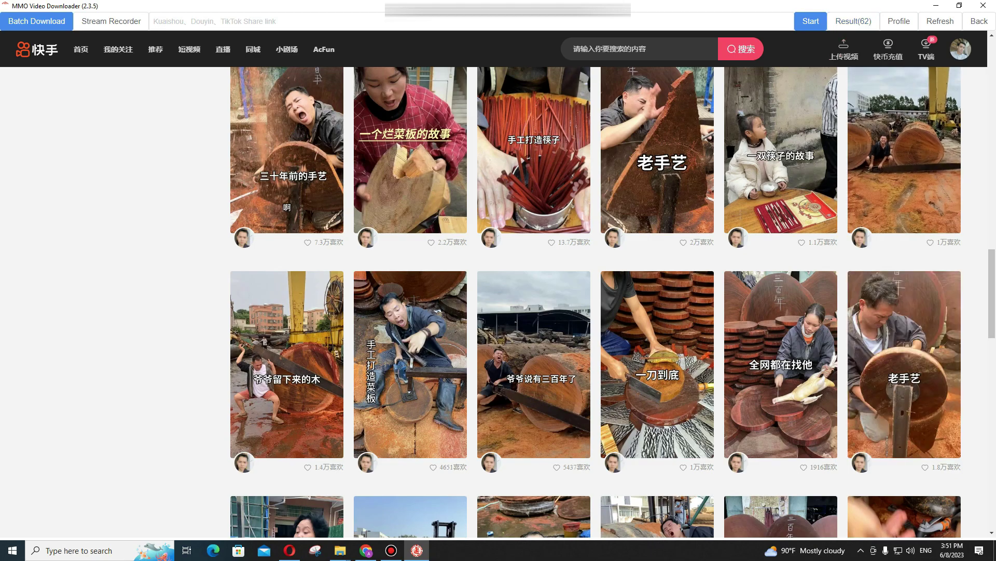
pyautogui.scroll(-12, 596, 301)
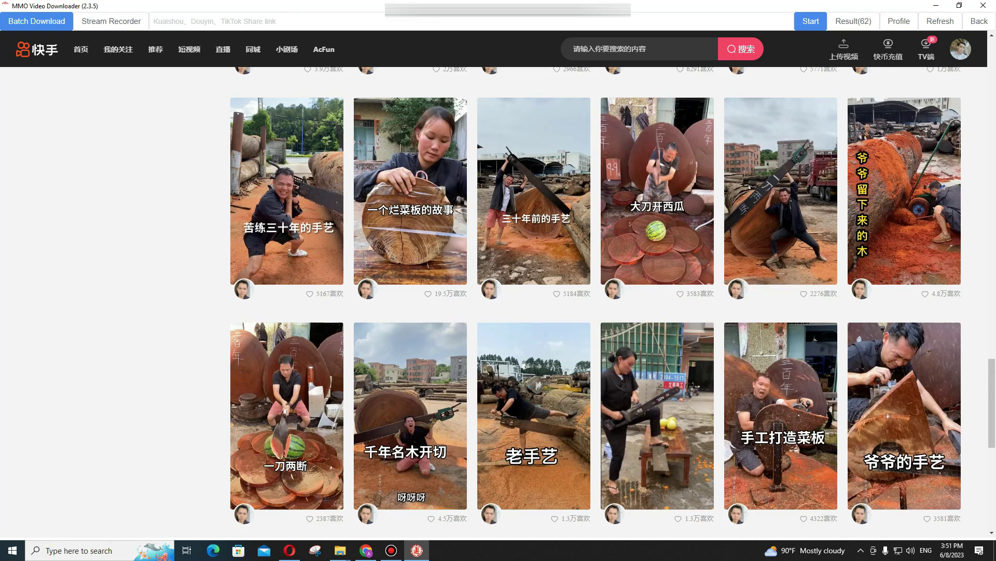
pyautogui.scroll(20, 596, 301)
pyautogui.moveTo(992, 111); pyautogui.dragTo(992, 454)
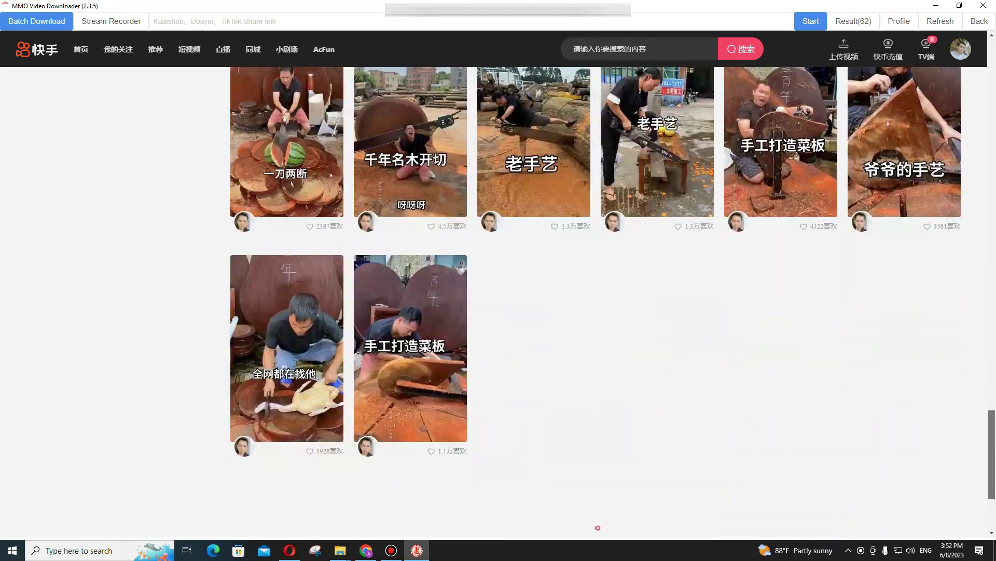
pyautogui.scroll(-3, 596, 301)
pyautogui.scroll(-9, 596, 301)
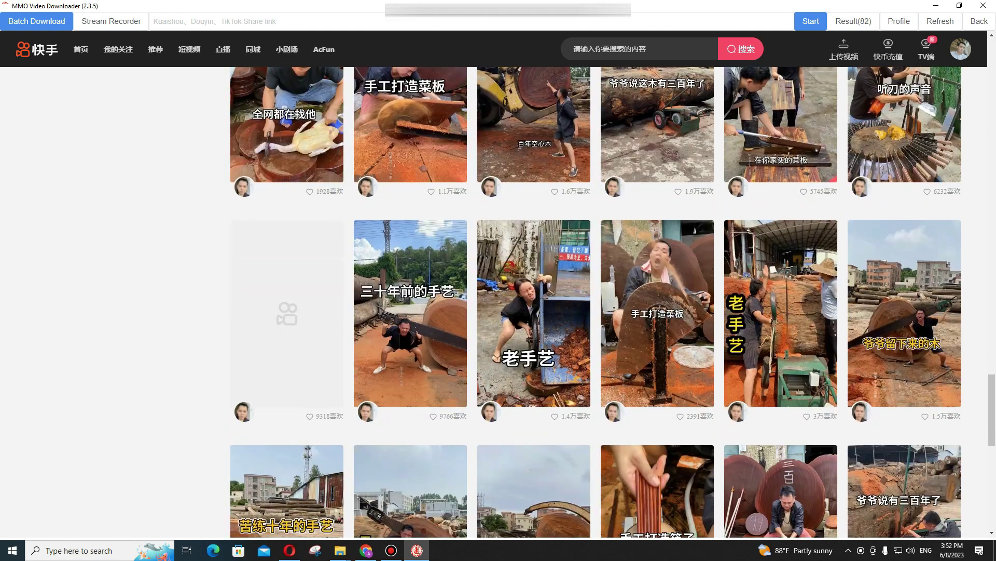
pyautogui.scroll(-6, 596, 301)
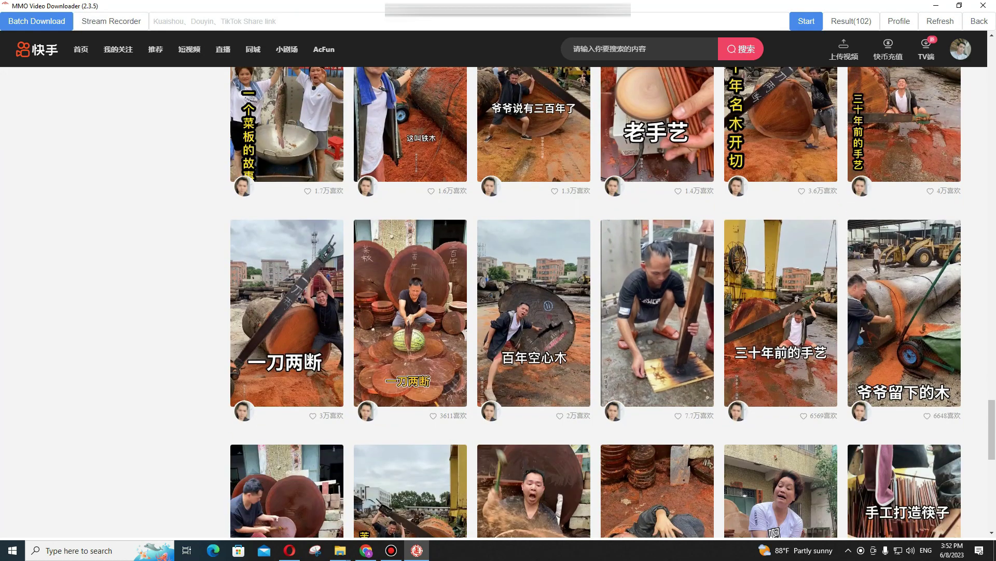
pyautogui.scroll(-5, 596, 301)
pyautogui.scroll(-5, 596, 301)
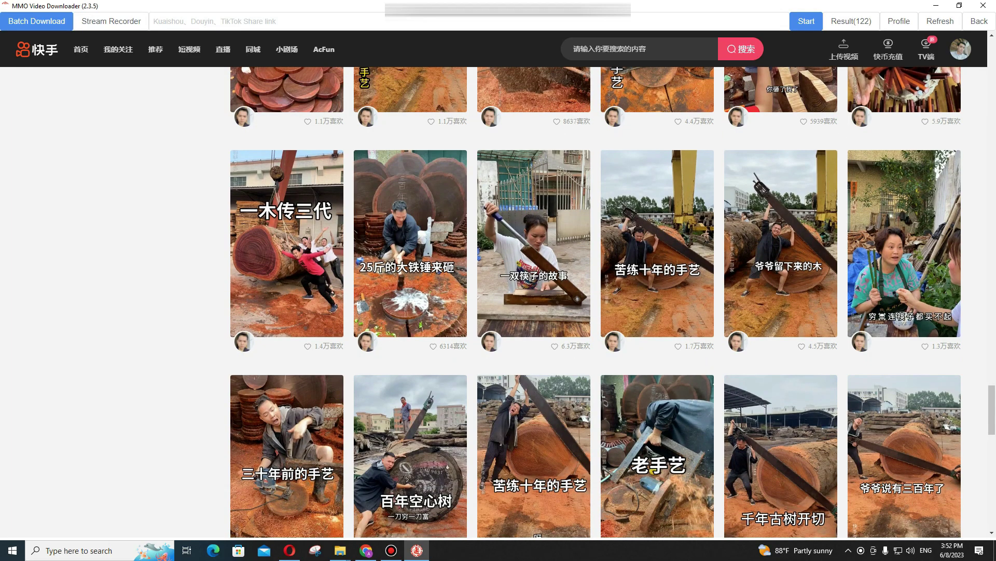
pyautogui.scroll(-3, 658, 312)
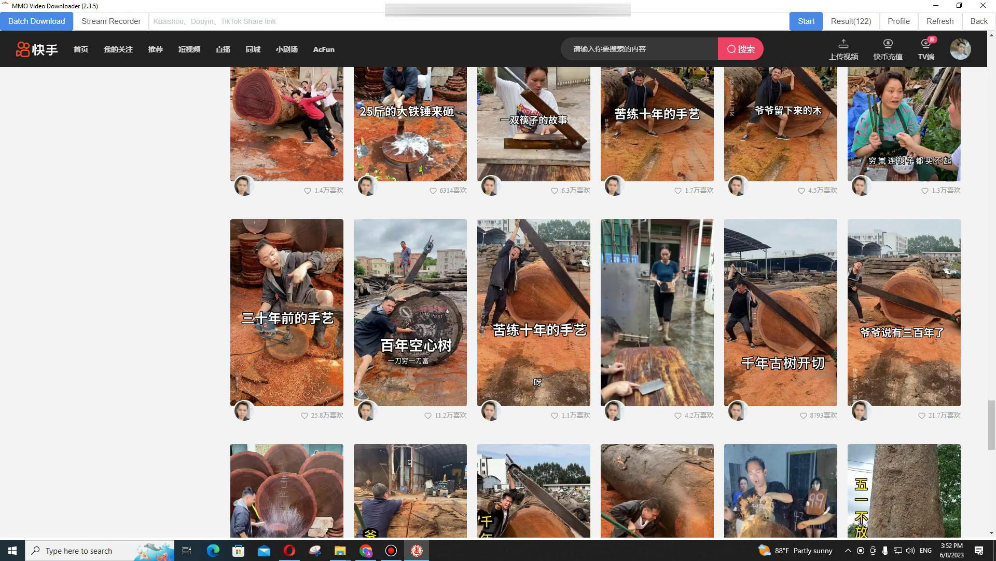
pyautogui.scroll(-4, 595, 301)
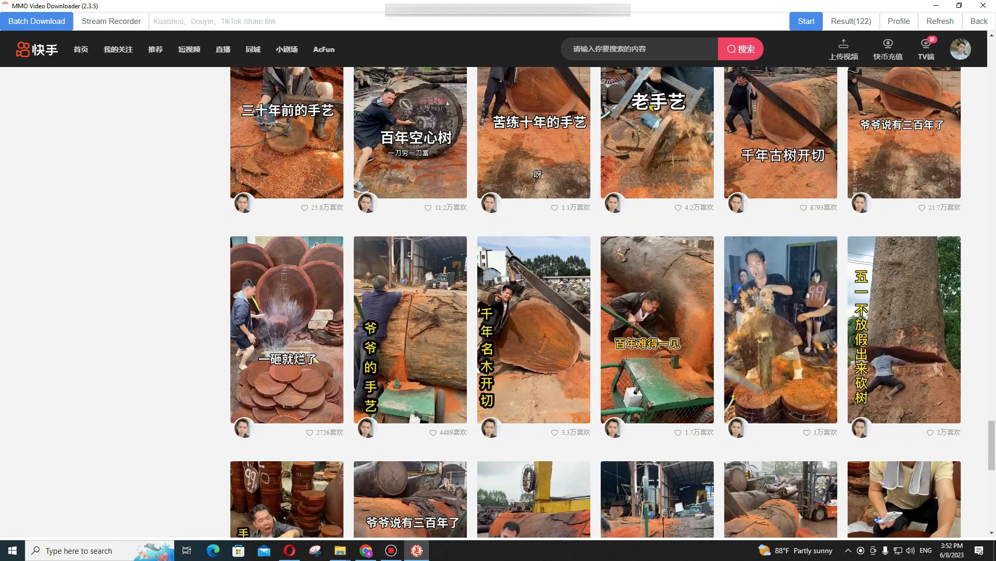
pyautogui.scroll(-3, 596, 301)
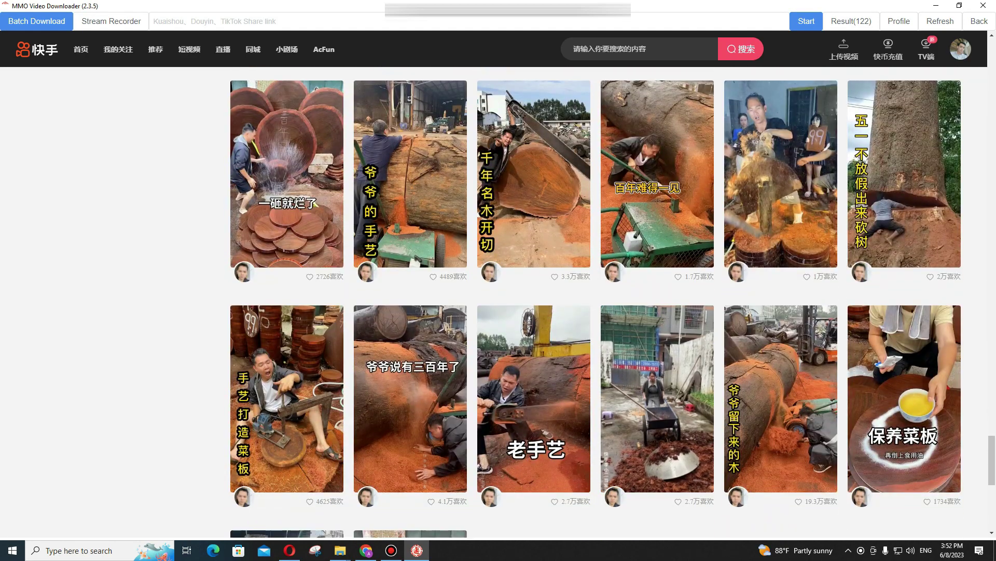
pyautogui.scroll(-10, 596, 301)
pyautogui.scroll(-10, 595, 301)
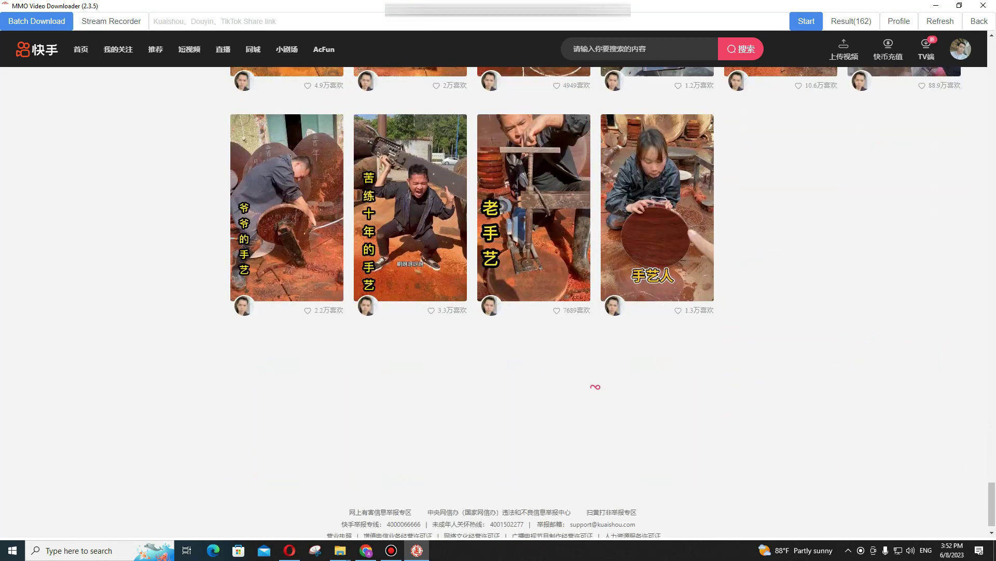
pyautogui.scroll(-1, 596, 301)
pyautogui.scroll(-4, 596, 301)
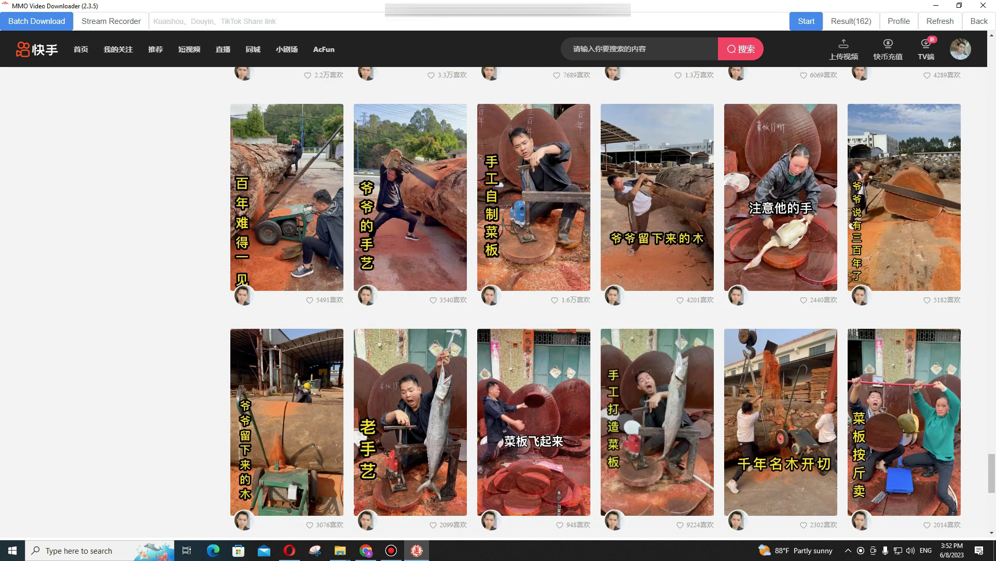
pyautogui.scroll(-5, 596, 301)
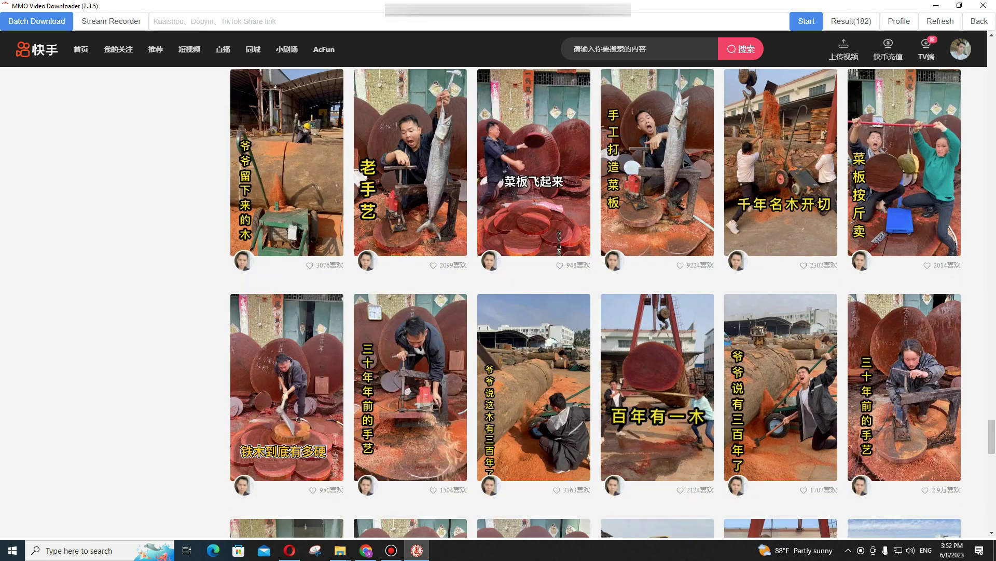
pyautogui.scroll(-5, 596, 301)
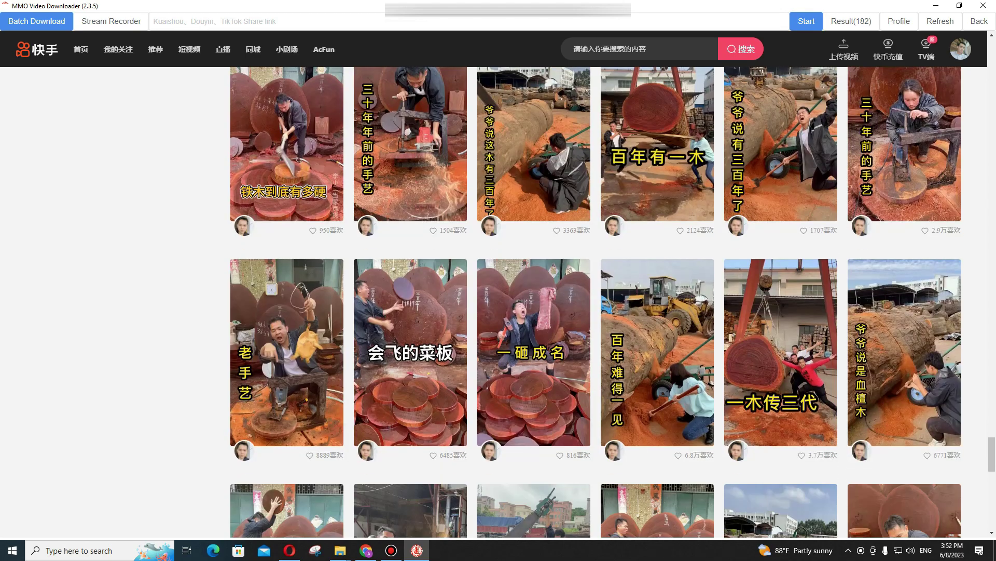
pyautogui.scroll(-5, 596, 301)
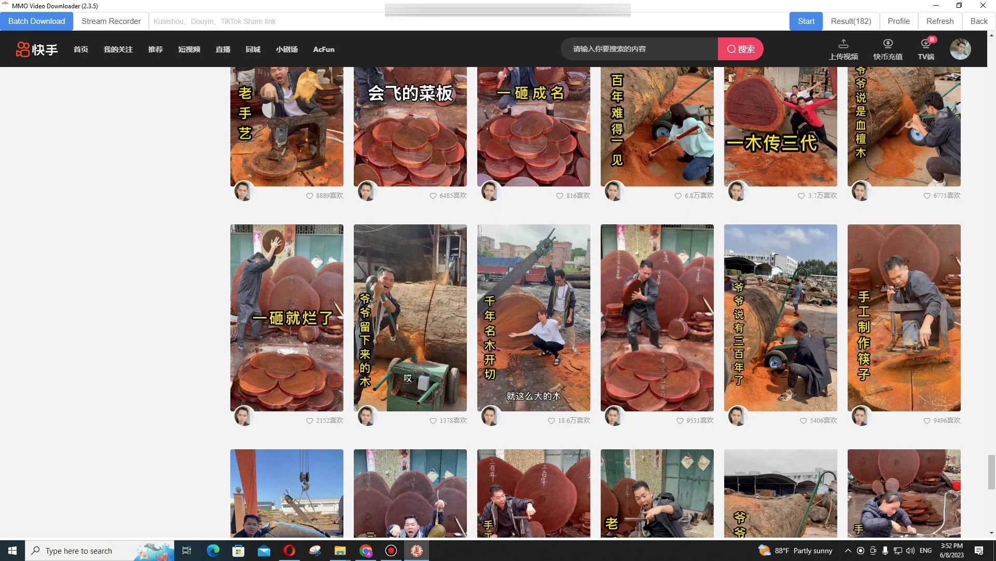
pyautogui.scroll(-5, 595, 301)
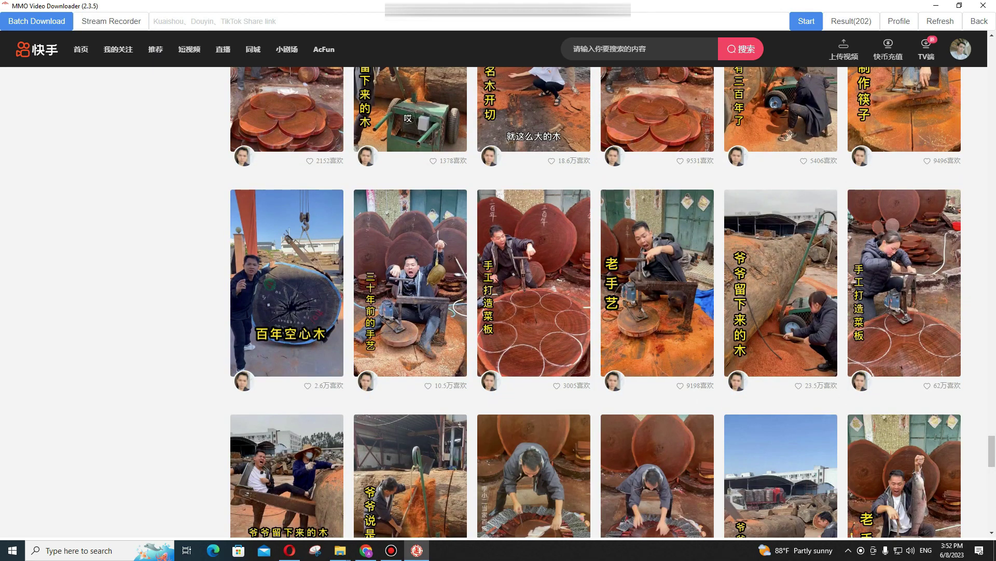
pyautogui.scroll(-10, 596, 301)
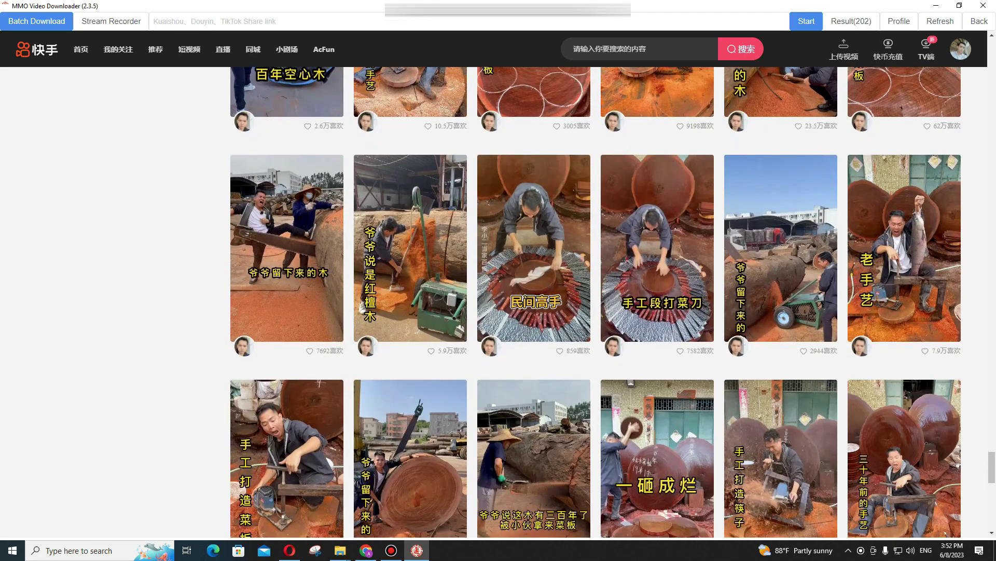
pyautogui.scroll(-8, 596, 301)
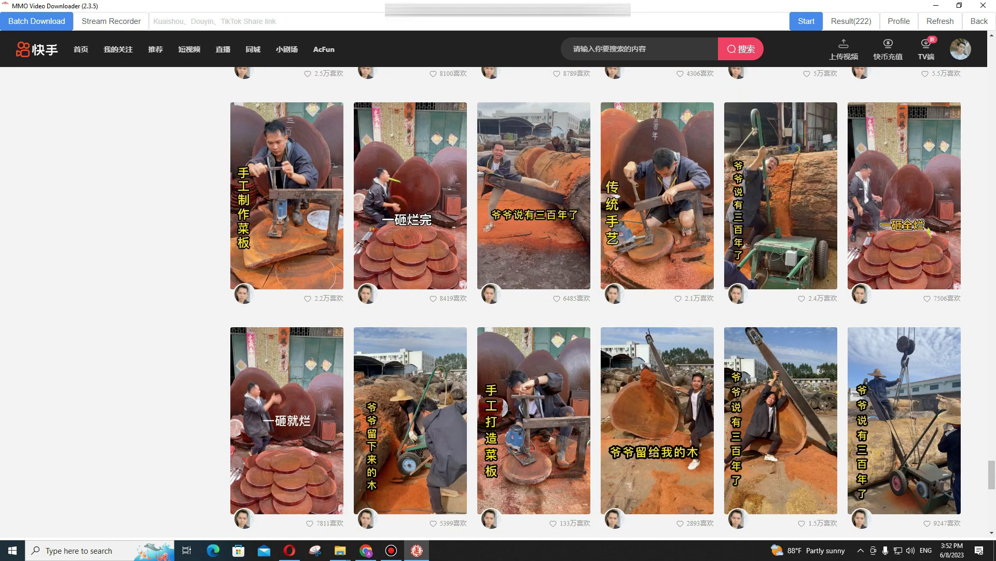
pyautogui.scroll(-5, 596, 301)
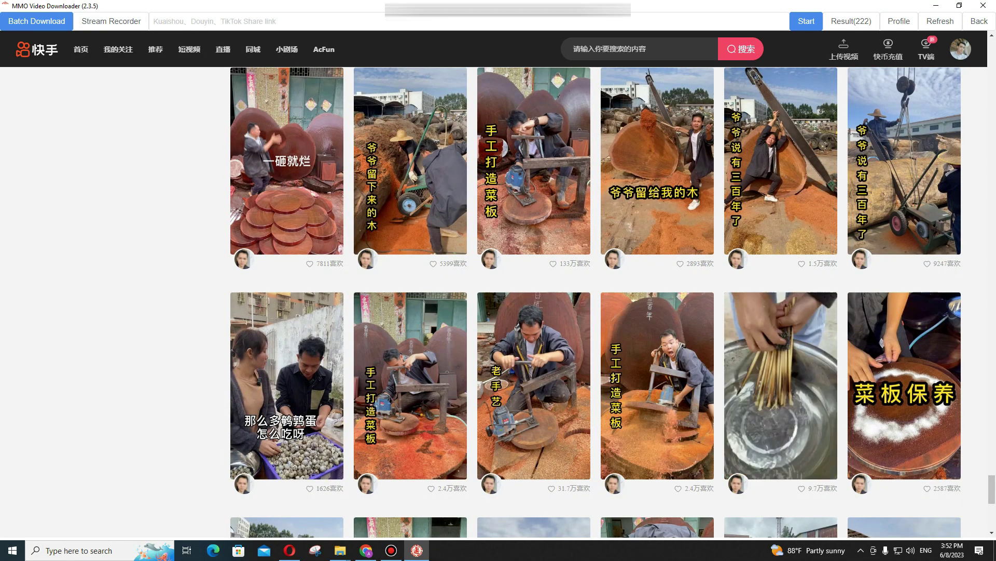
pyautogui.scroll(-8, 596, 301)
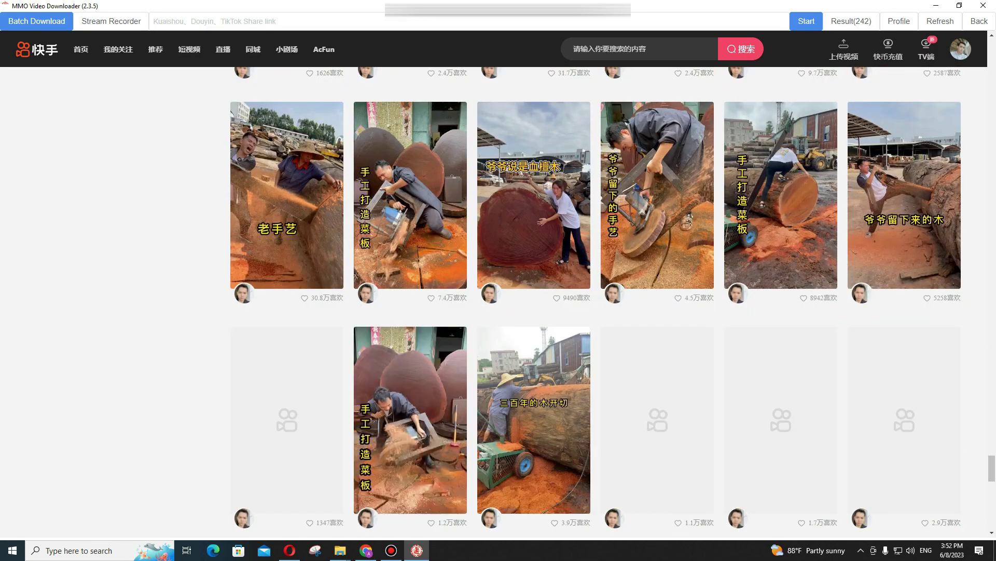
pyautogui.scroll(-5, 596, 301)
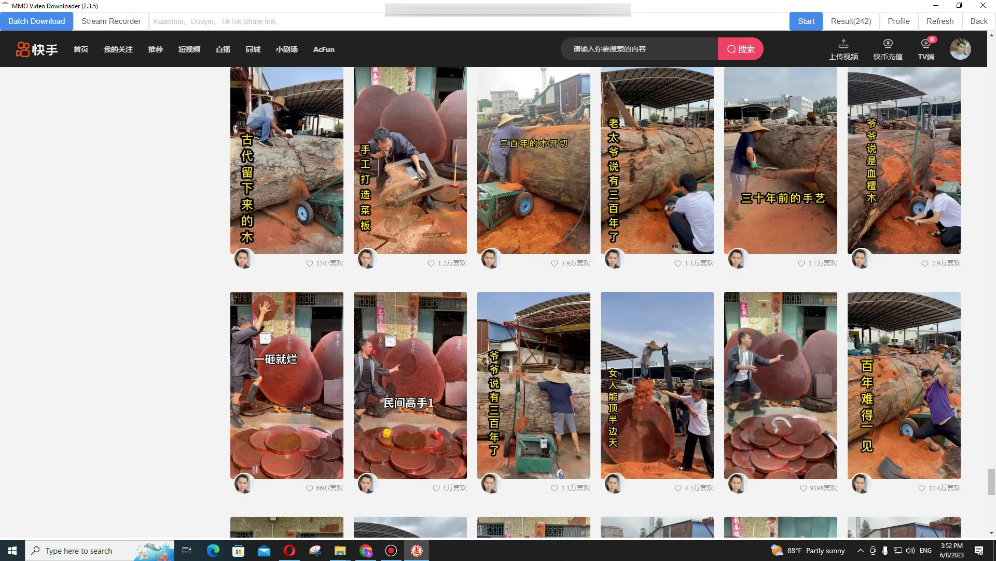
pyautogui.scroll(-8, 596, 301)
pyautogui.scroll(-7, 596, 301)
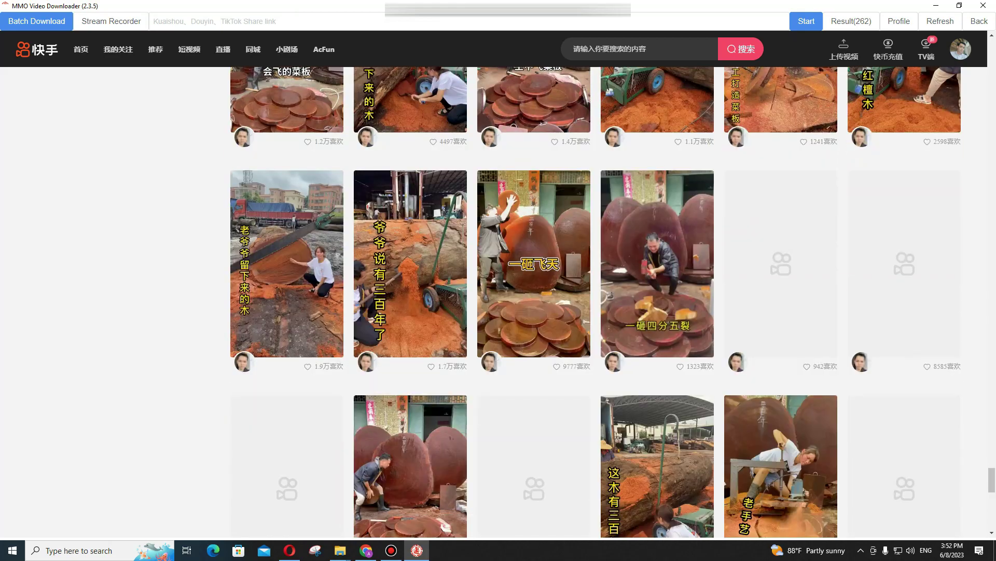
pyautogui.scroll(-5, 595, 301)
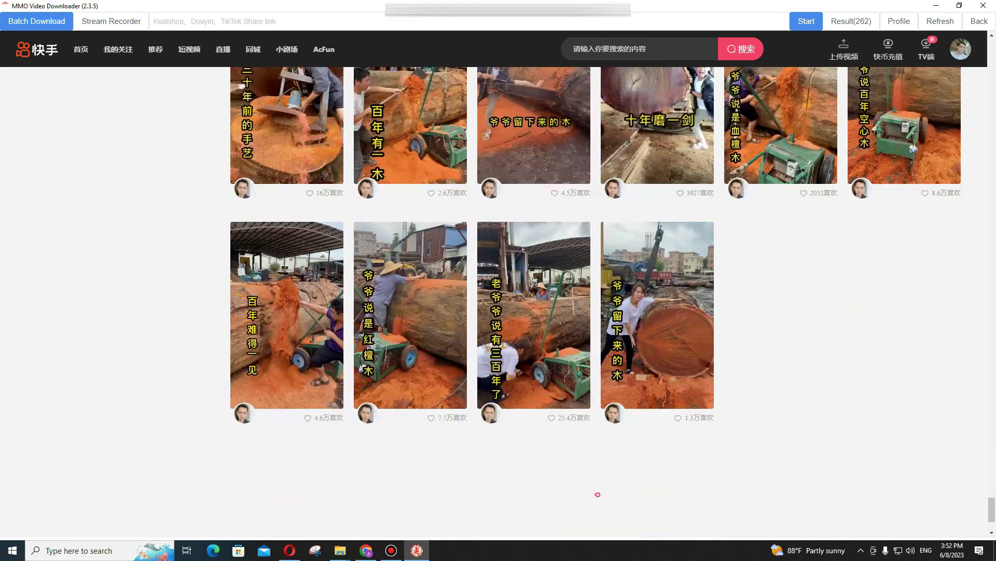
pyautogui.scroll(-6, 595, 301)
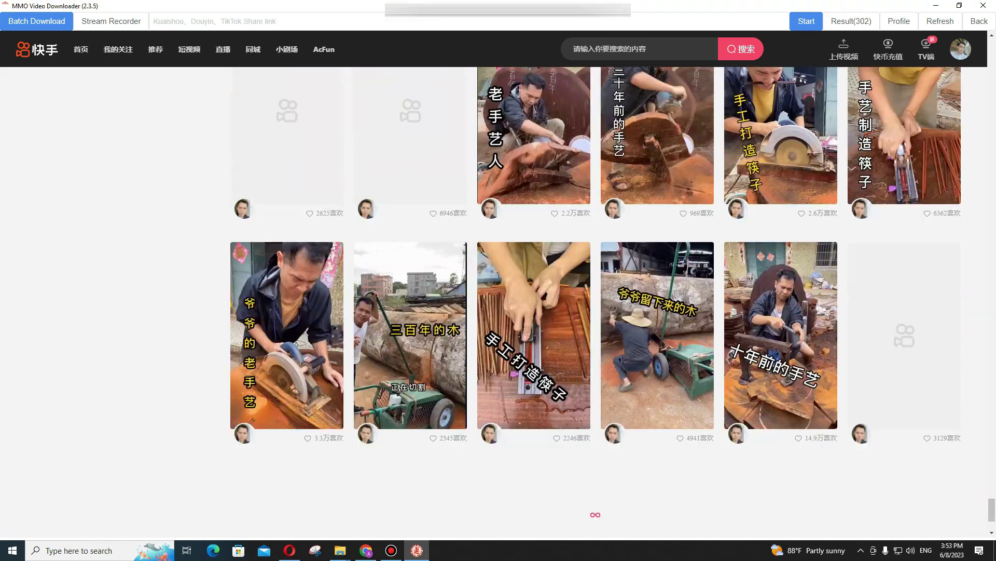
pyautogui.scroll(-8, 596, 301)
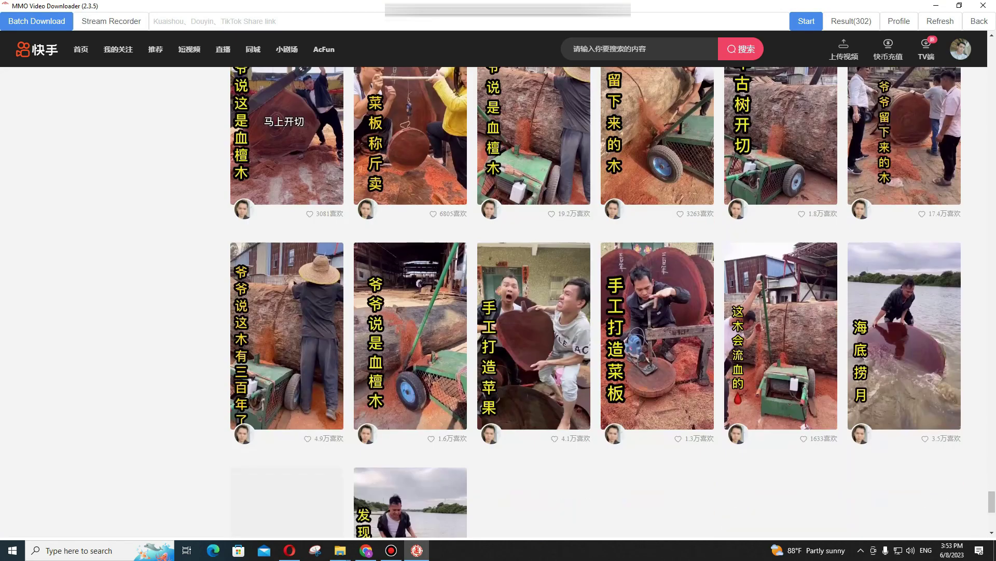
pyautogui.scroll(-5, 596, 301)
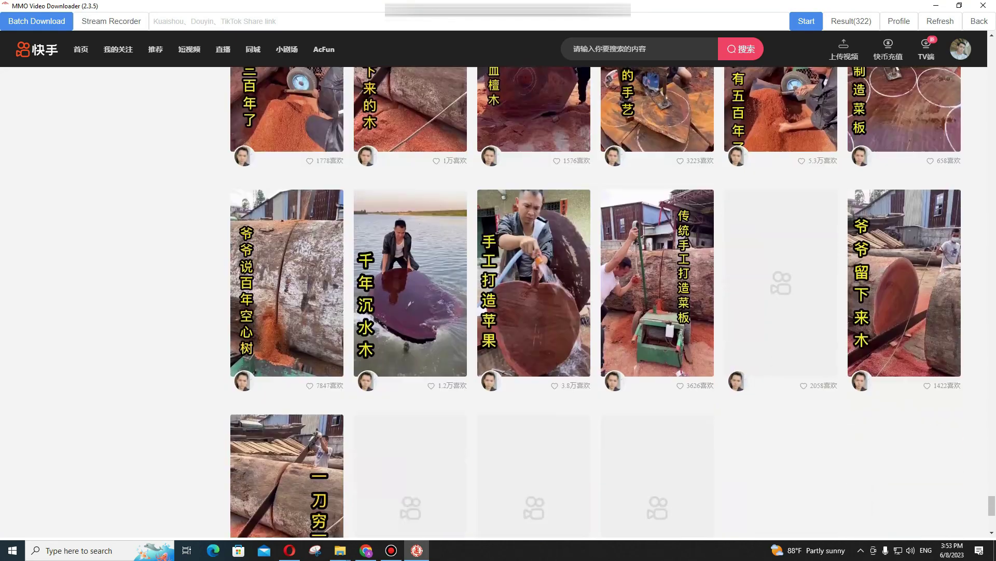
pyautogui.scroll(-15, 622, 301)
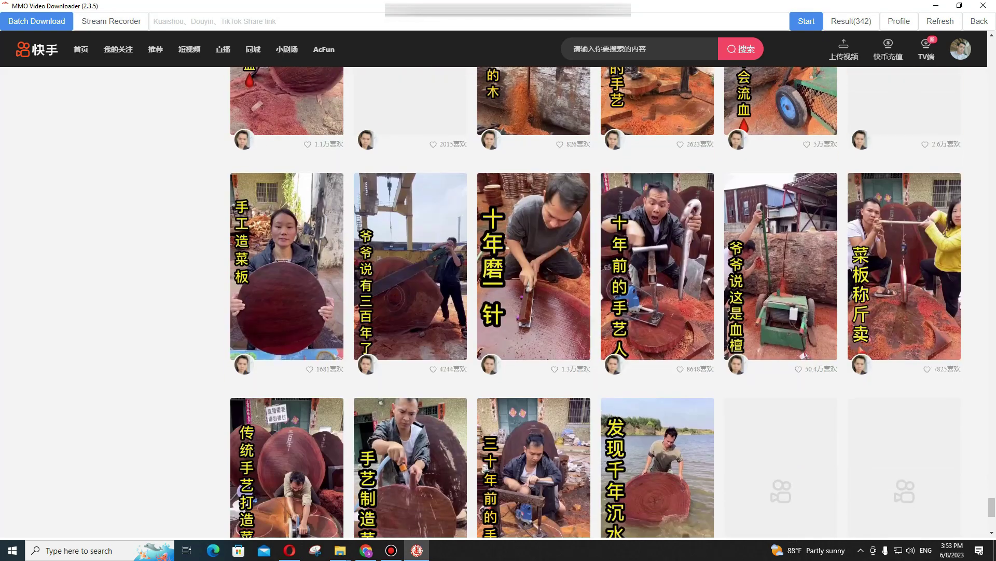
pyautogui.scroll(-5, 595, 301)
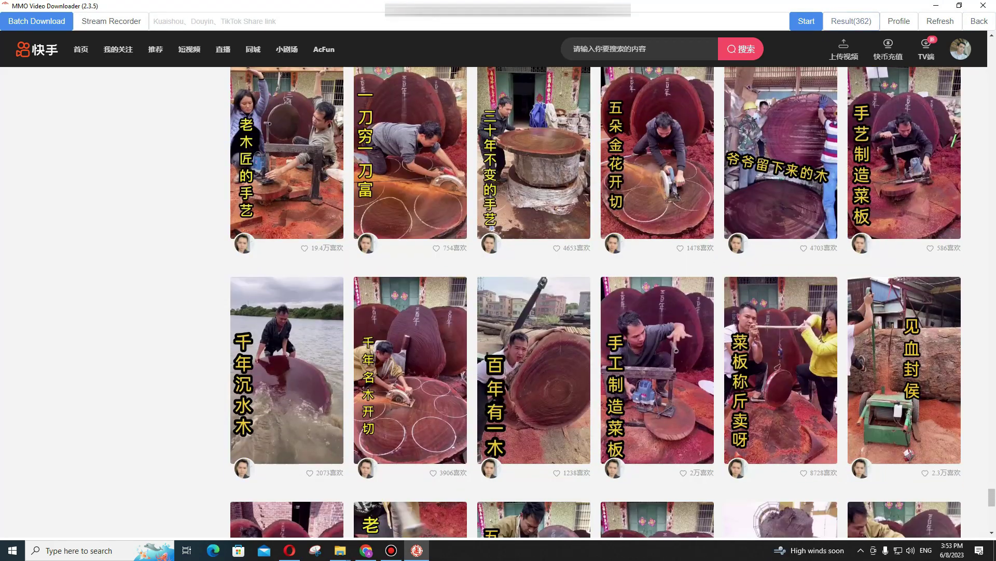
pyautogui.scroll(-10, 596, 301)
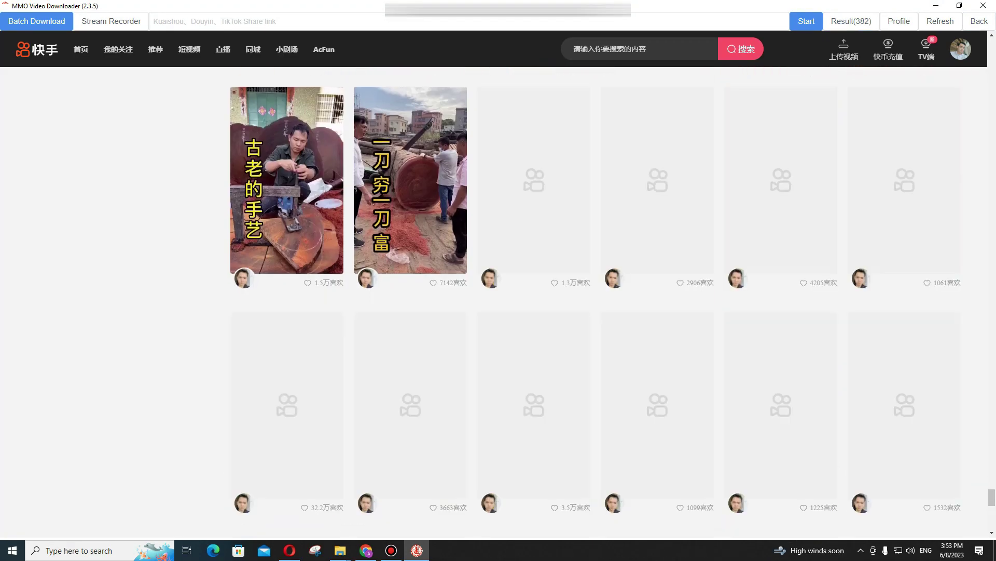
pyautogui.scroll(-10, 596, 301)
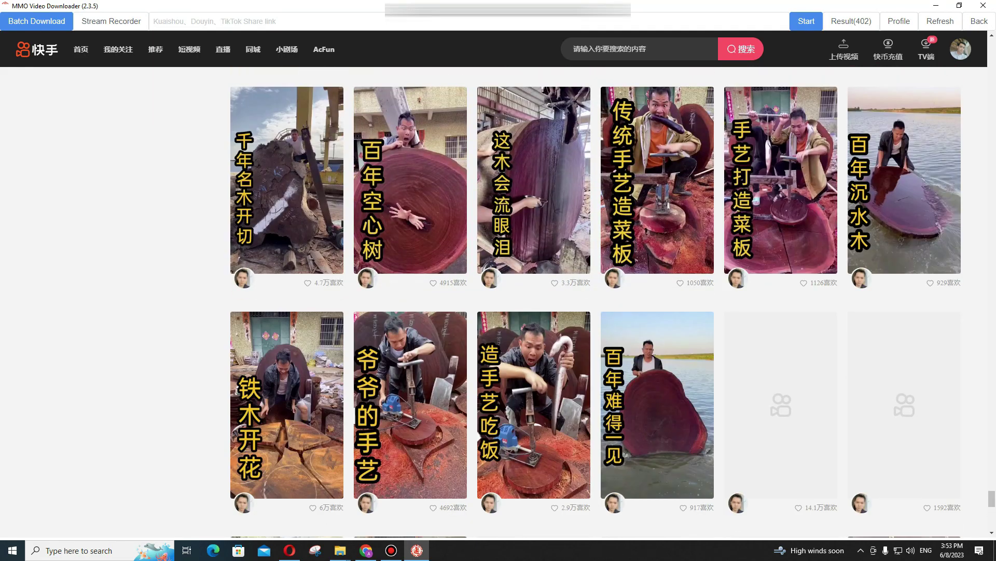
pyautogui.scroll(-10, 595, 301)
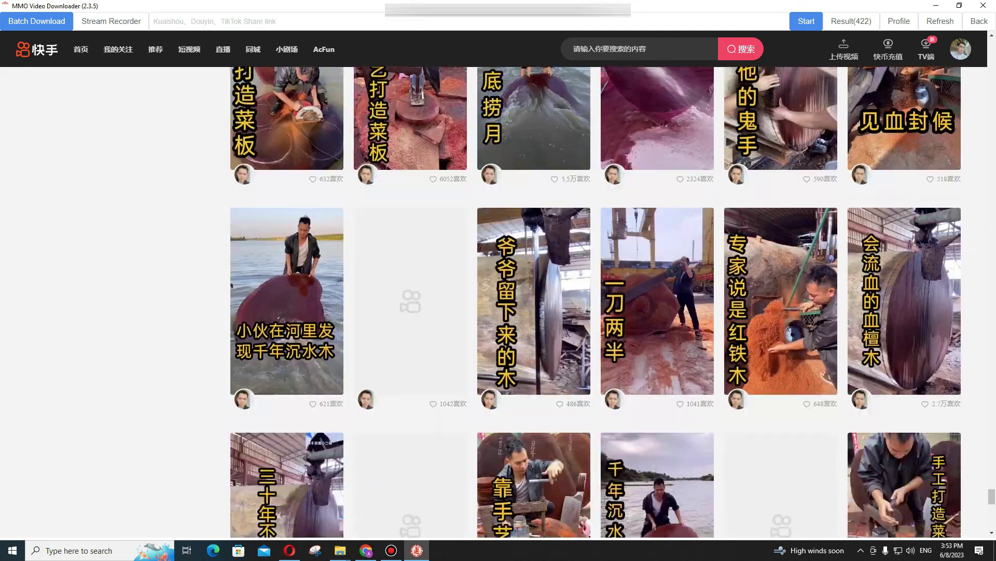
pyautogui.scroll(-10, 596, 301)
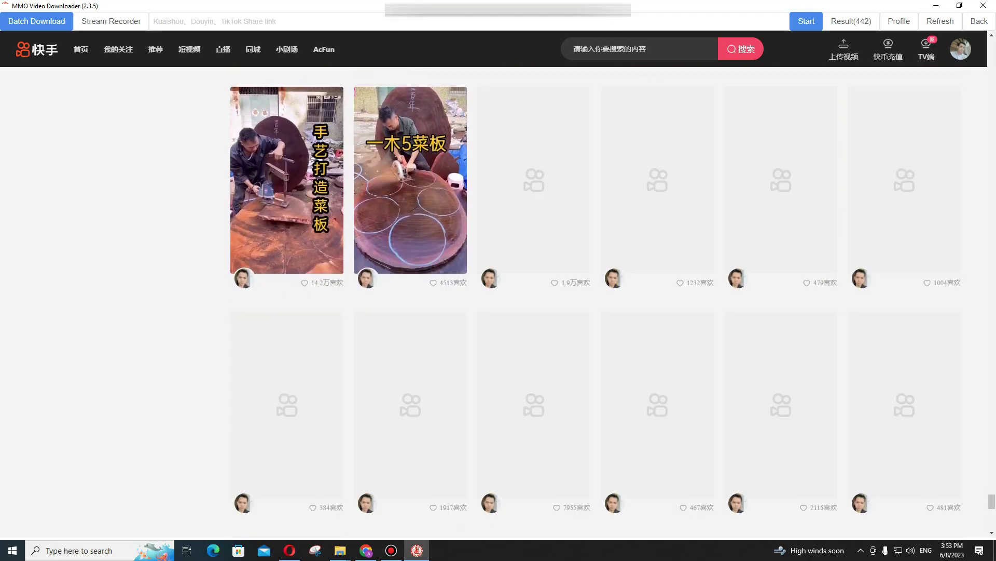
pyautogui.scroll(-3, 596, 301)
pyautogui.scroll(-5, 596, 301)
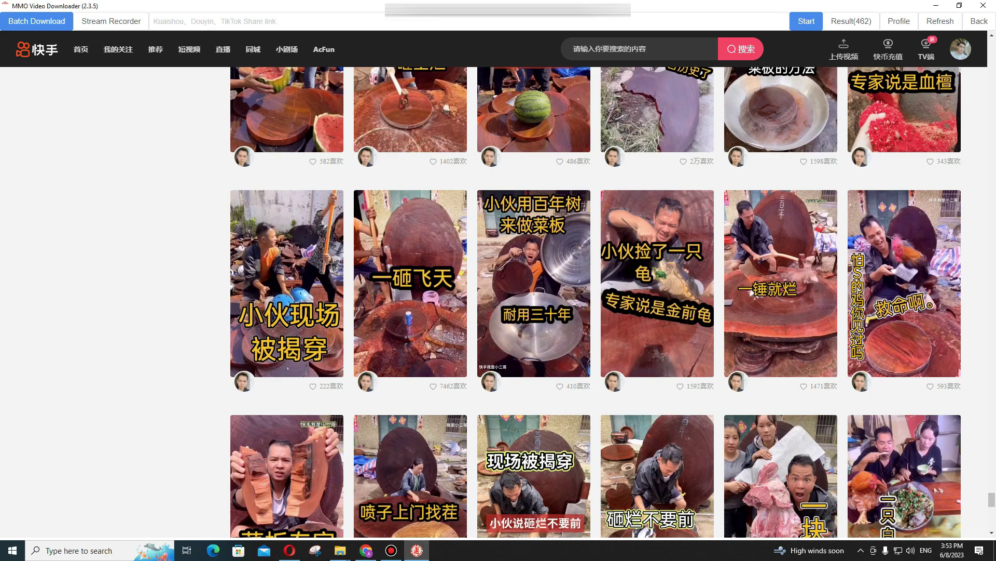
pyautogui.scroll(-5, 596, 301)
pyautogui.scroll(-10, 595, 301)
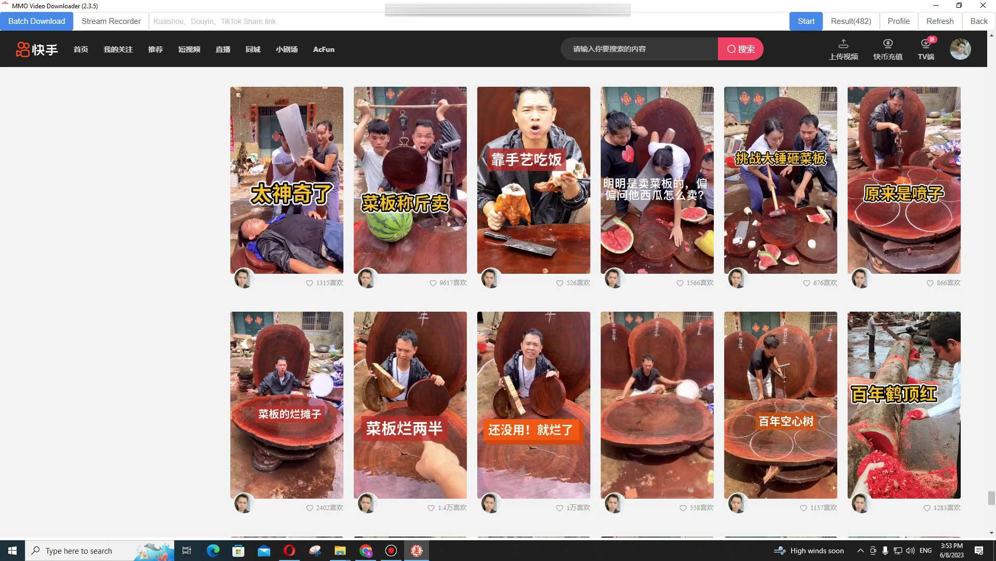
# Step: Load the creator's remaining works until the end of the profile page so that all of them enter the batch download results
pyautogui.scroll(-8, 596, 301)
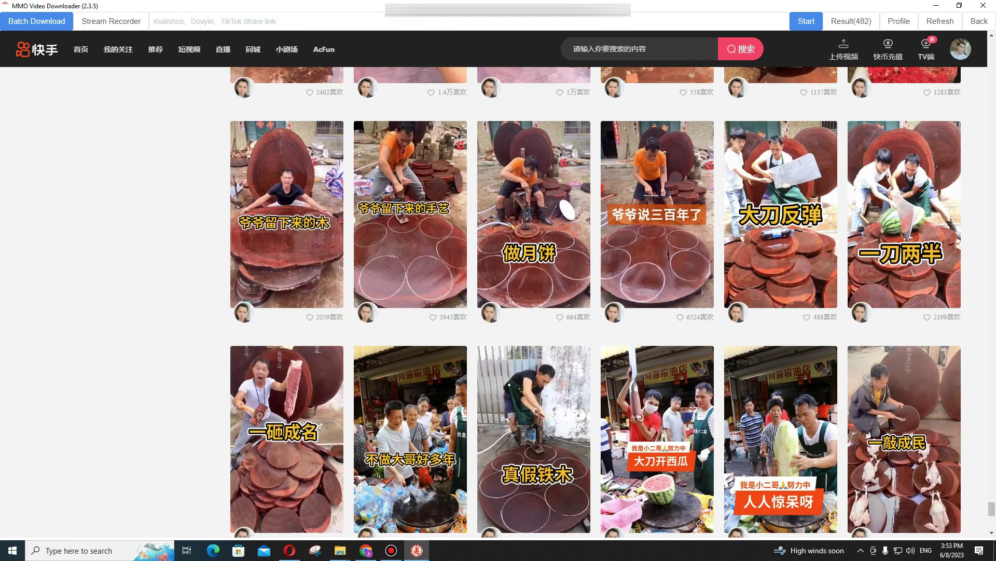
pyautogui.scroll(-4, 593, 497)
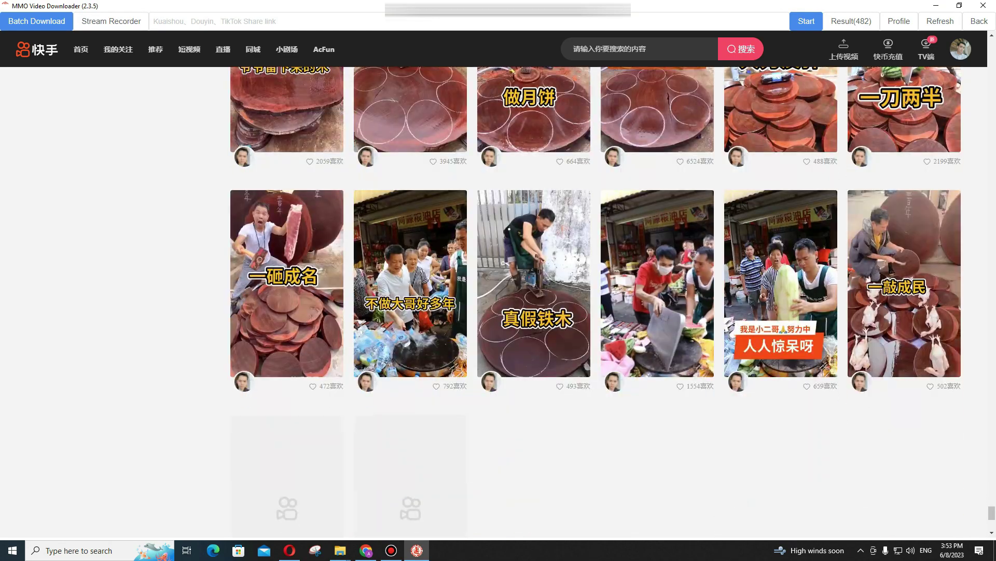
pyautogui.scroll(-3, 594, 497)
pyautogui.scroll(-7, 593, 497)
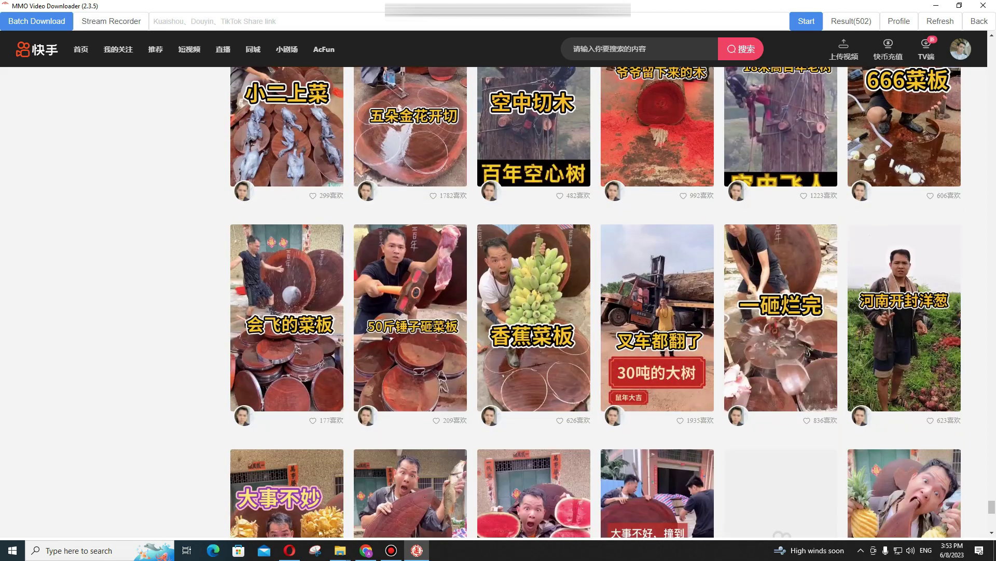
pyautogui.scroll(-3, 596, 301)
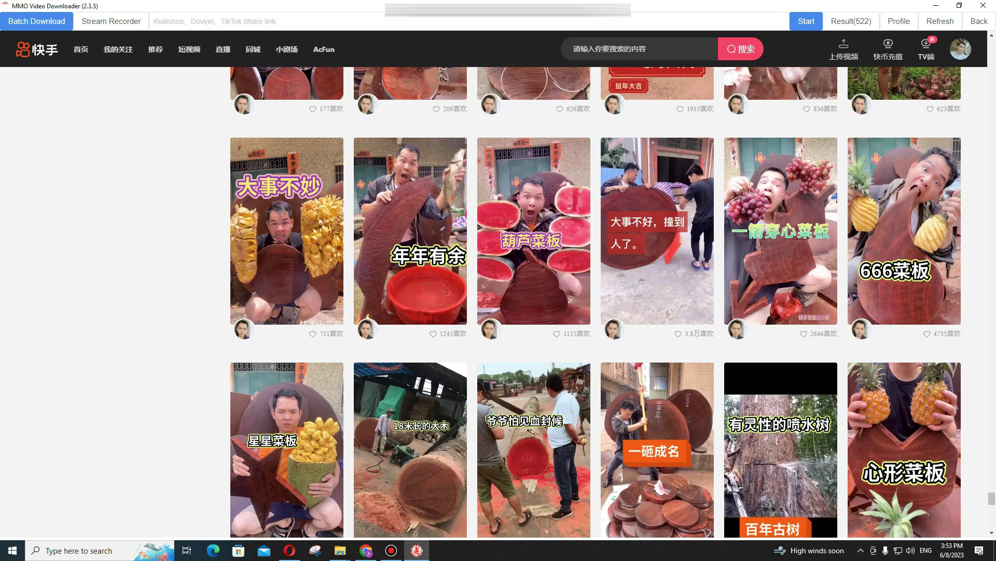
pyautogui.scroll(-7, 596, 301)
pyautogui.scroll(-10, 595, 301)
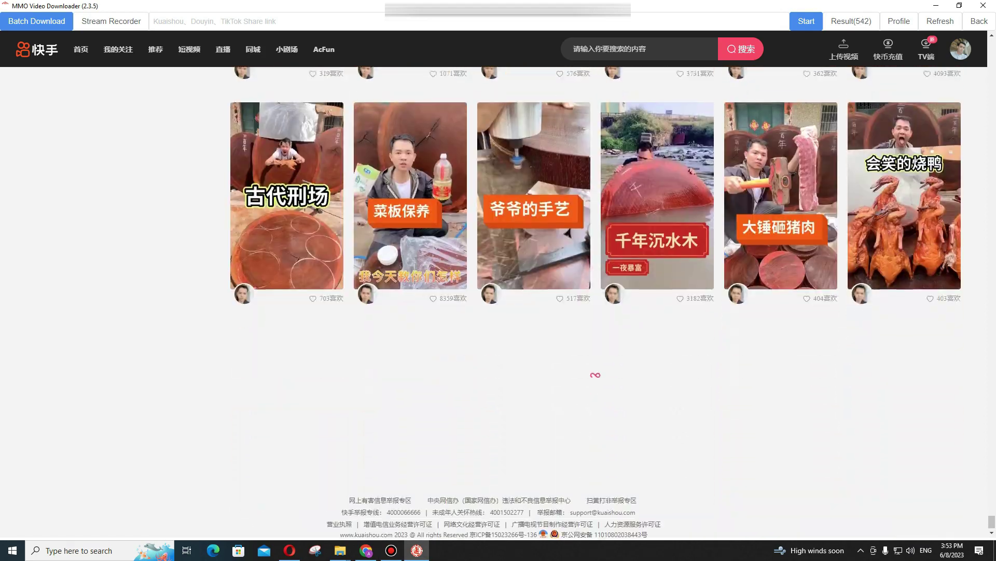
pyautogui.scroll(-10, 596, 301)
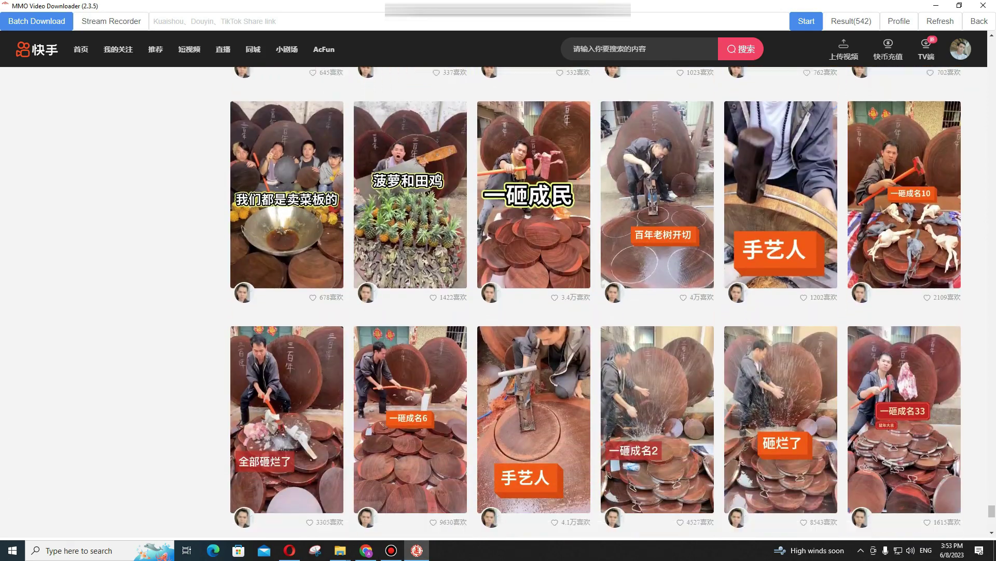
pyautogui.scroll(-12, 596, 301)
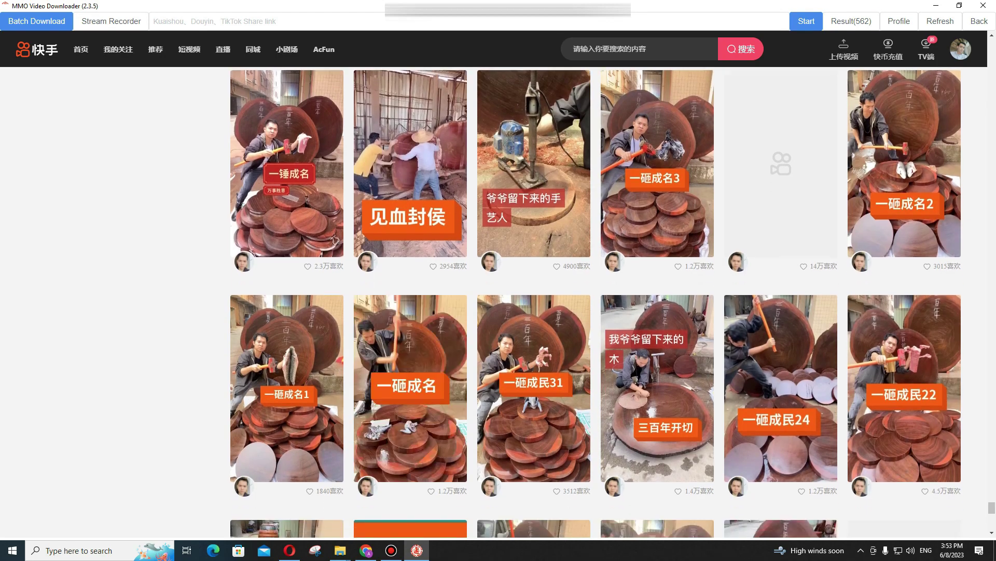
pyautogui.scroll(-10, 596, 301)
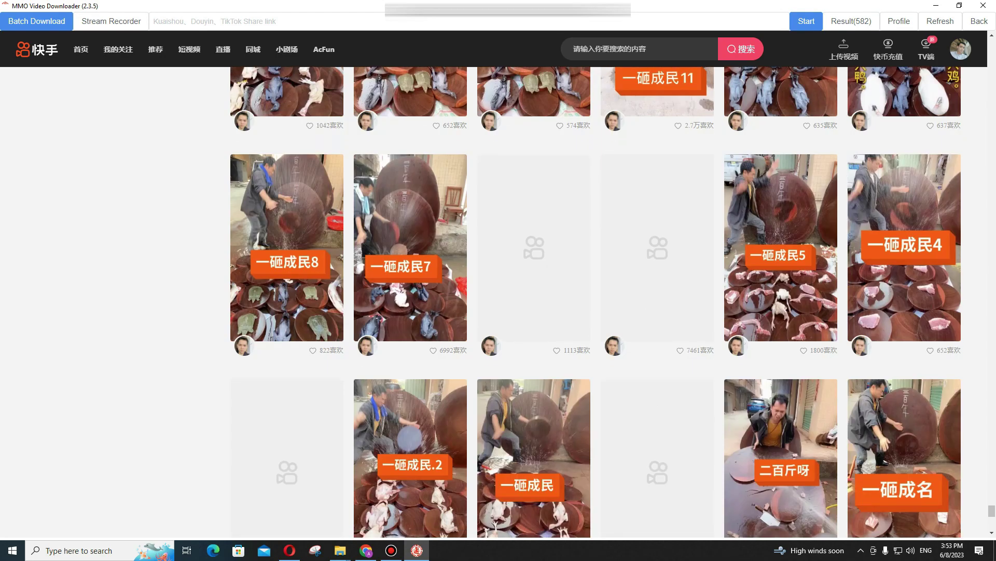
pyautogui.scroll(-10, 596, 301)
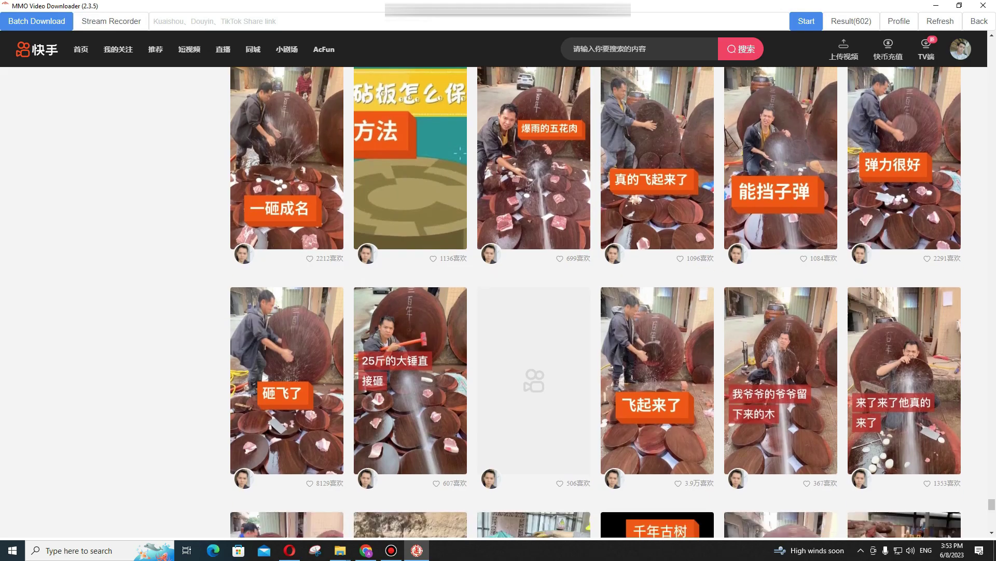
pyautogui.scroll(-10, 596, 301)
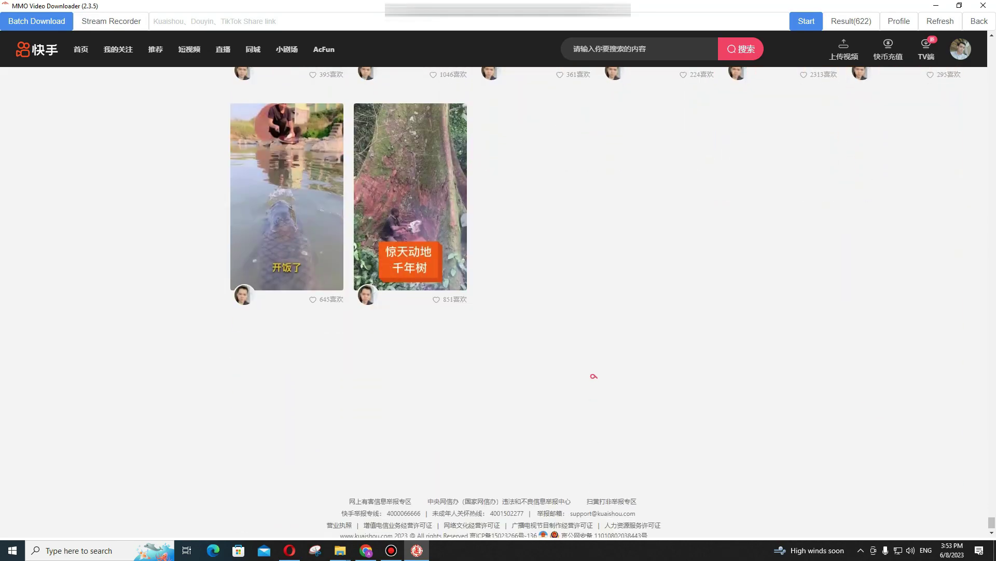
pyautogui.scroll(-10, 596, 301)
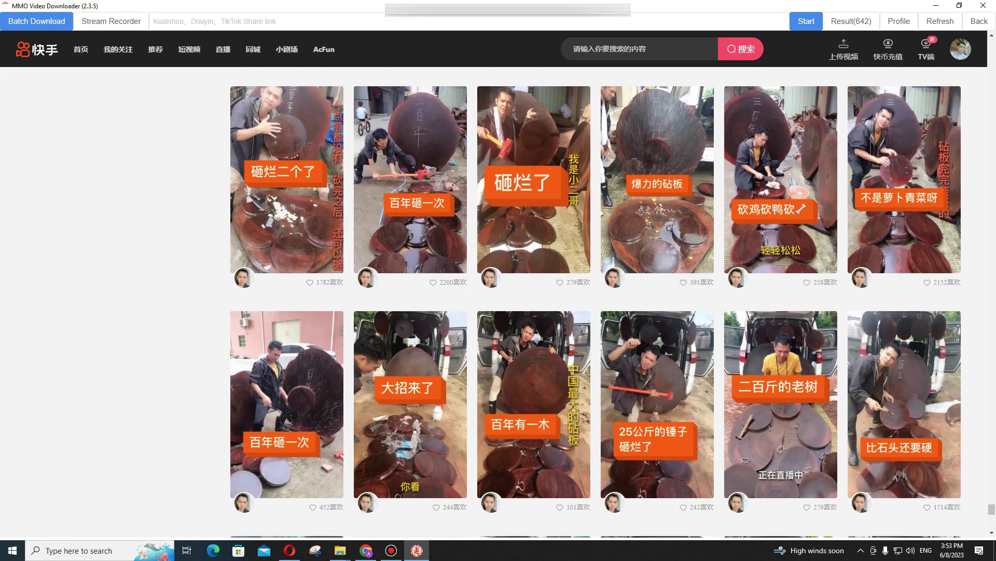
pyautogui.scroll(-7, 596, 301)
pyautogui.scroll(-10, 595, 301)
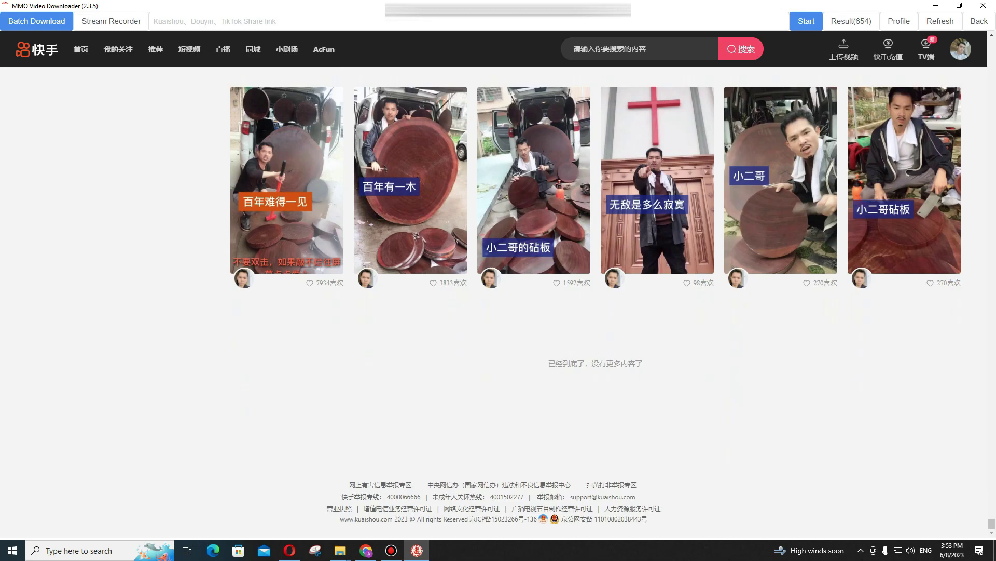
pyautogui.moveTo(556, 363); pyautogui.dragTo(637, 363)
pyautogui.click(636, 364)
# Step: Select all collected videos in the batch download results and start downloading them
pyautogui.press('Home')
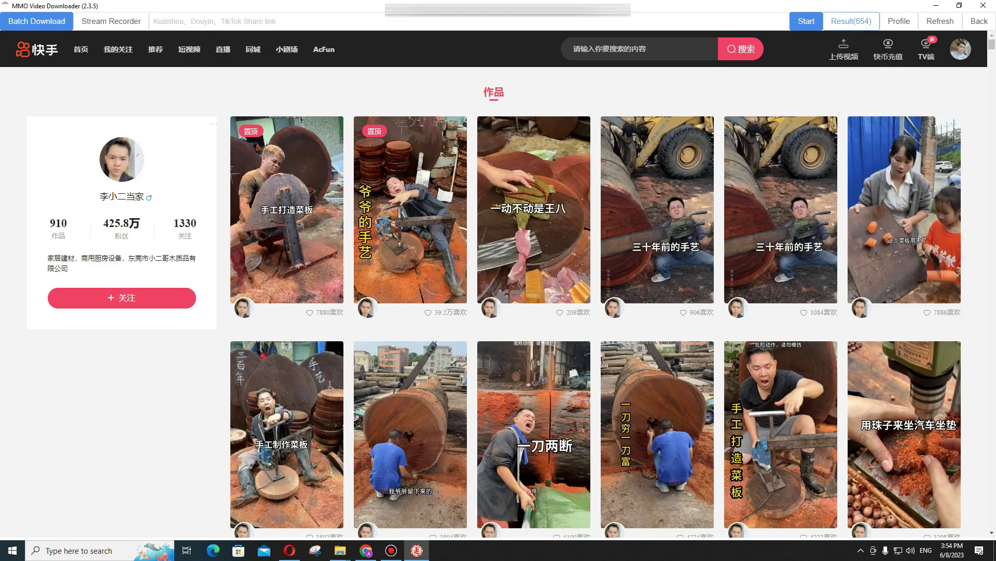
pyautogui.click(851, 21)
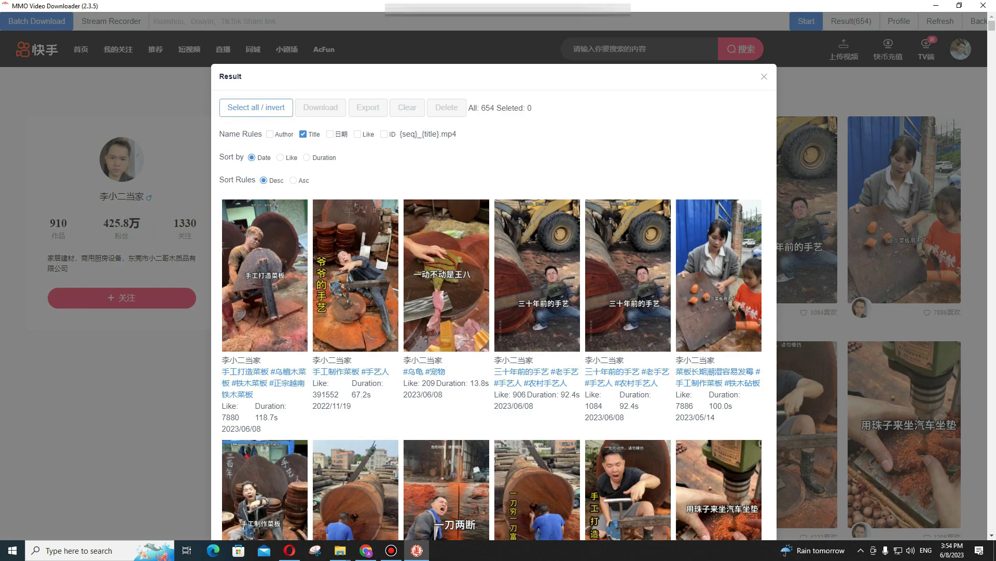
pyautogui.click(256, 107)
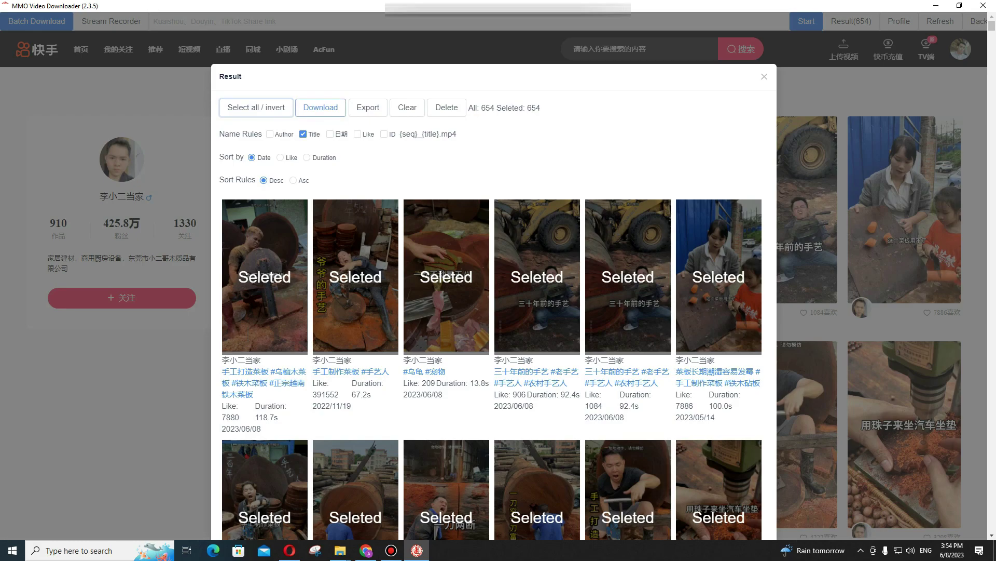
pyautogui.click(320, 108)
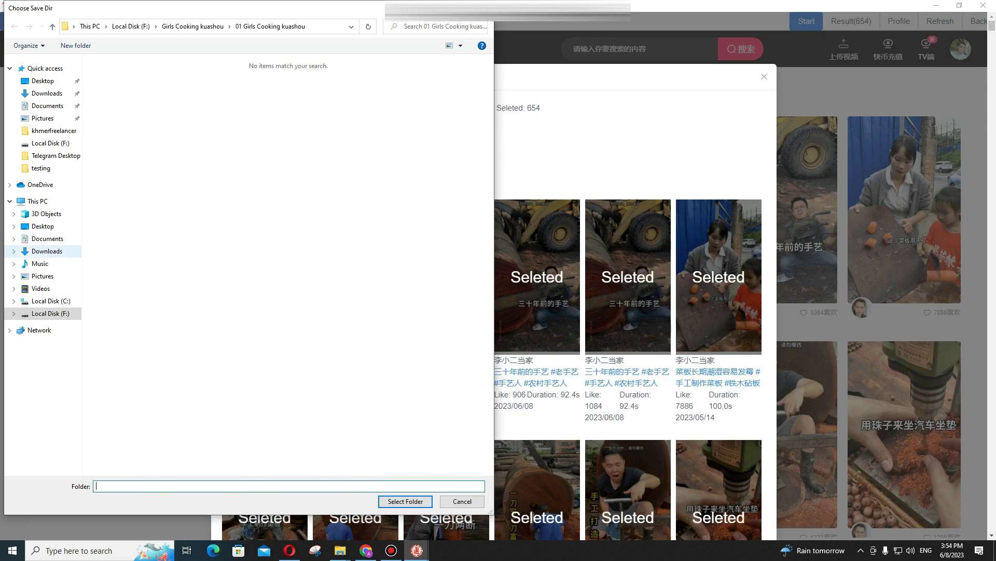
# Step: Create a folder named Video Kuaishou in Documents while choosing the save directory
pyautogui.click(47, 238)
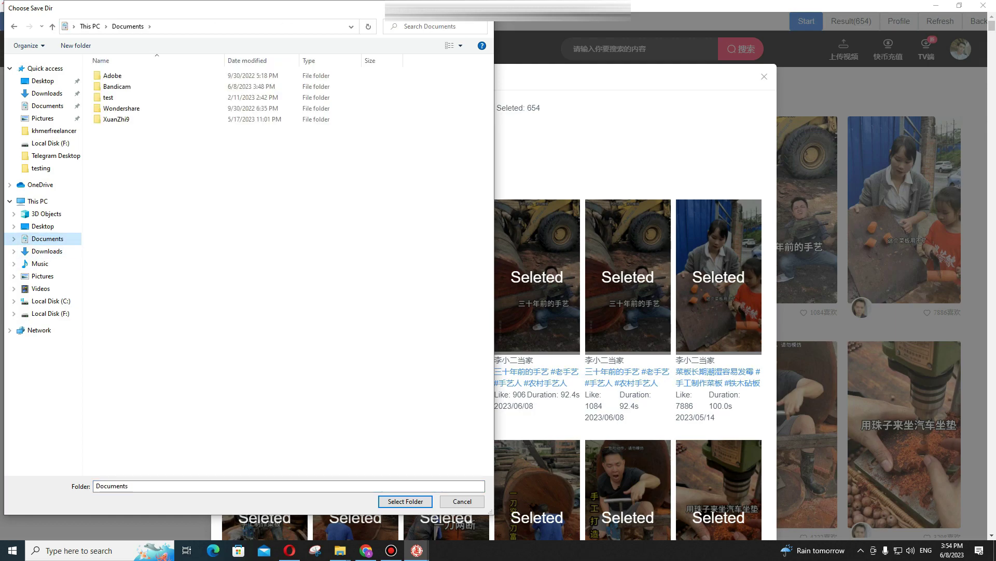
pyautogui.rightClick(247, 213)
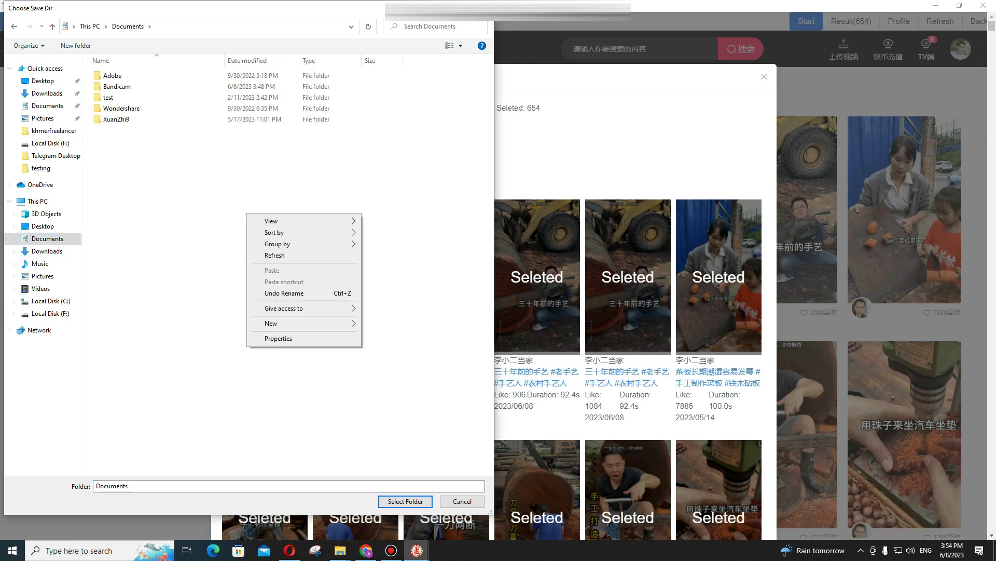
pyautogui.moveTo(311, 323)
pyautogui.click(384, 324)
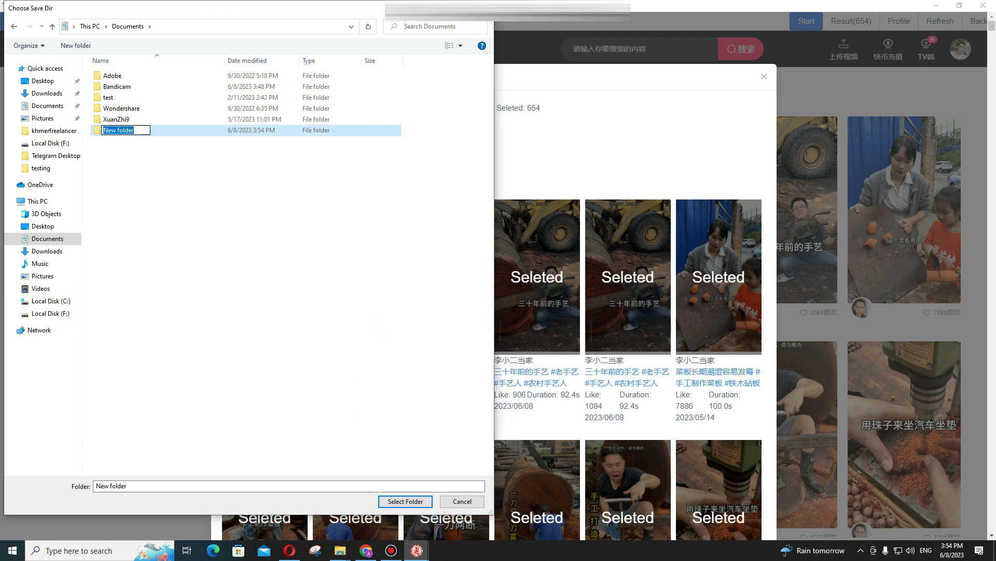
pyautogui.write('Video')
pyautogui.write(' China')
pyautogui.write(' sho')
pyautogui.write('t')
pyautogui.press('BackSpace')
pyautogui.press('BackSpace')
pyautogui.press('BackSpace')
pyautogui.press('BackSpace')
pyautogui.press('BackSpace')
pyautogui.press('BackSpace')
pyautogui.press('BackSpace')
pyautogui.press('BackSpace')
pyautogui.press('BackSpace')
pyautogui.write('Kua')
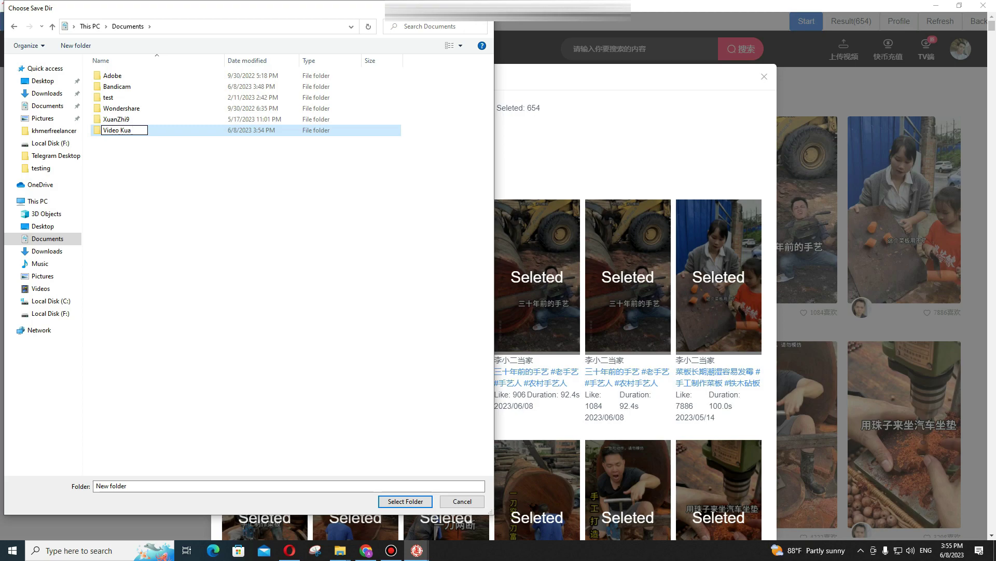
pyautogui.write('ishou')
pyautogui.press('Return')
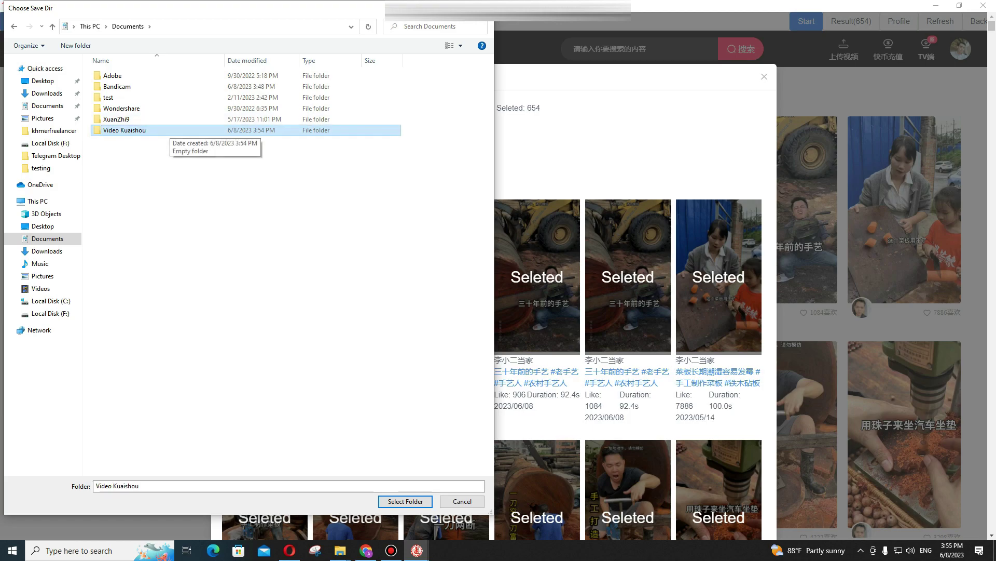
# Step: Create a subfolder named 01 inside the Video Kuaishou folder
pyautogui.doubleClick(173, 131)
pyautogui.rightClick(174, 130)
pyautogui.moveTo(218, 240)
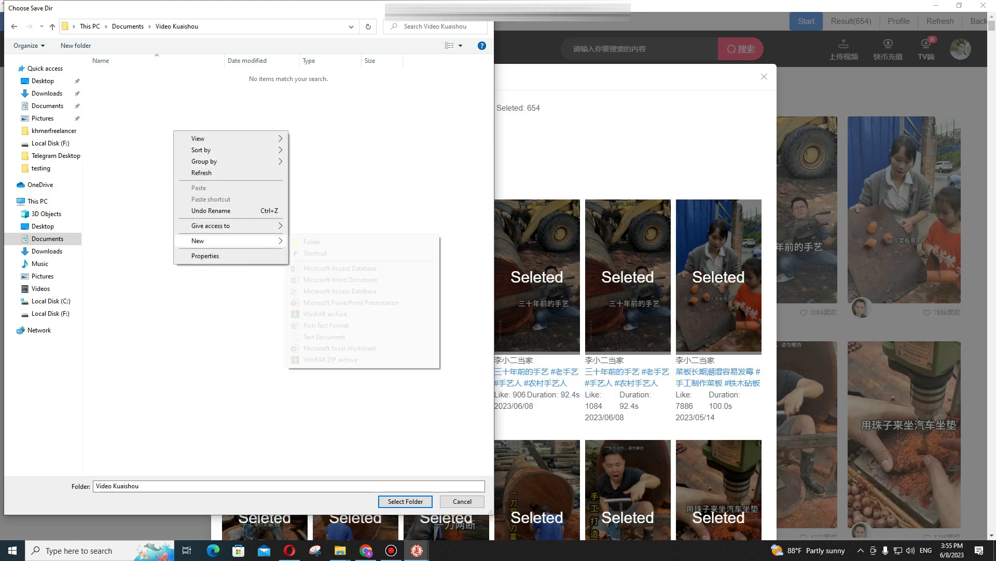
pyautogui.click(312, 242)
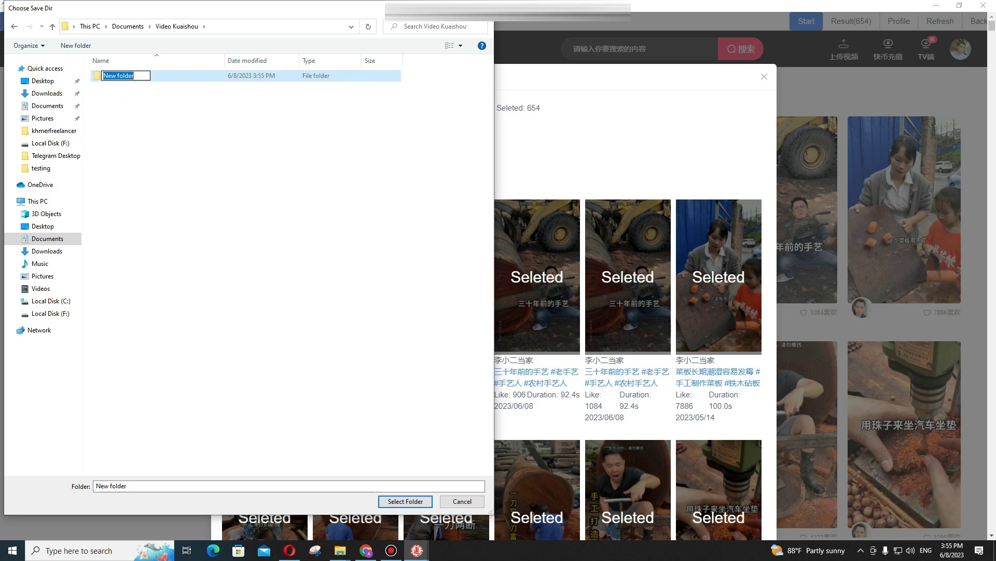
pyautogui.write('01')
pyautogui.press('Return')
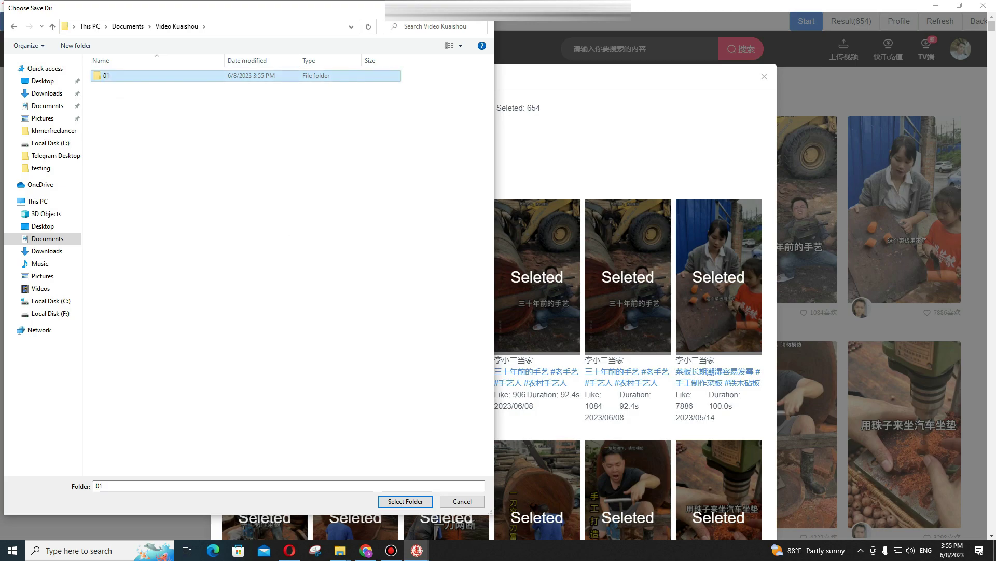
# Step: Add a second subfolder named 02 to the Video Kuaishou folder
pyautogui.click(214, 137)
pyautogui.rightClick(213, 137)
pyautogui.moveTo(259, 247)
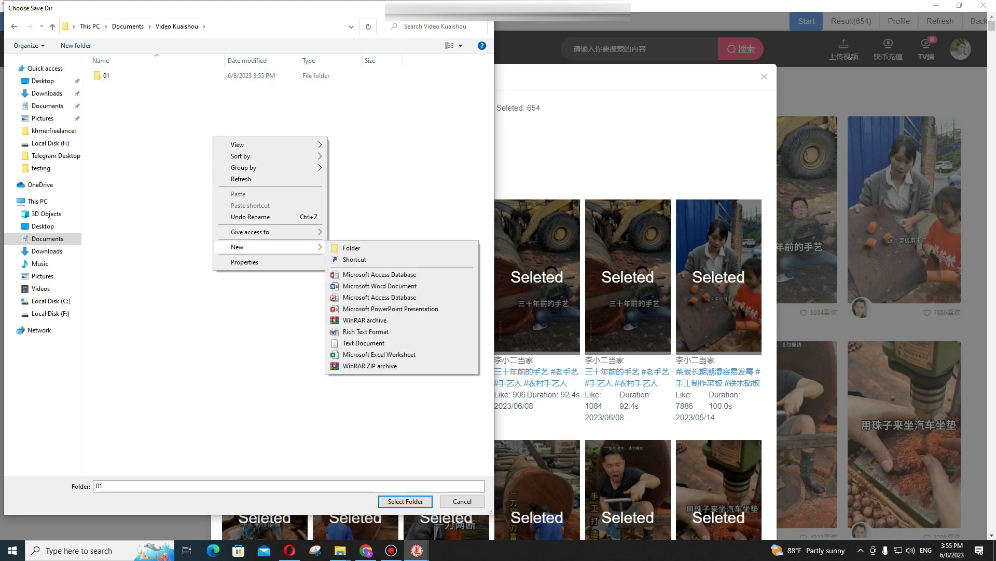
pyautogui.click(352, 247)
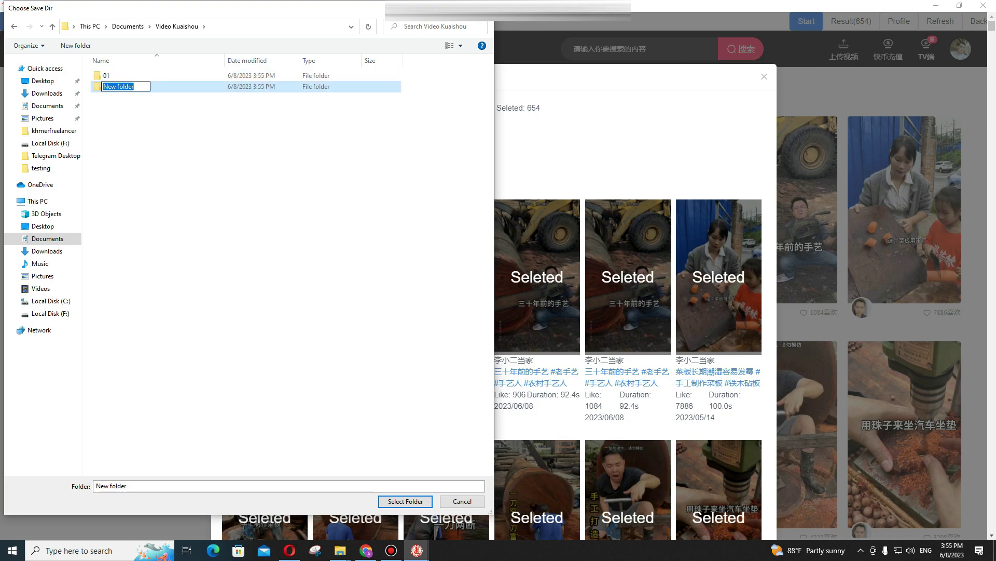
pyautogui.write('02')
pyautogui.press('Return')
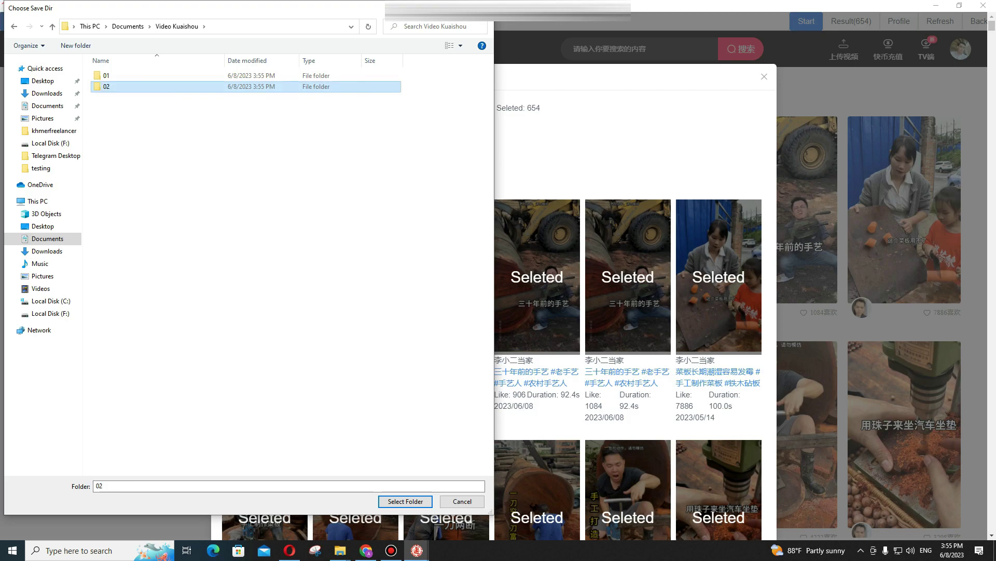
# Step: Add a third subfolder named 03 to the Video Kuaishou folder
pyautogui.rightClick(289, 202)
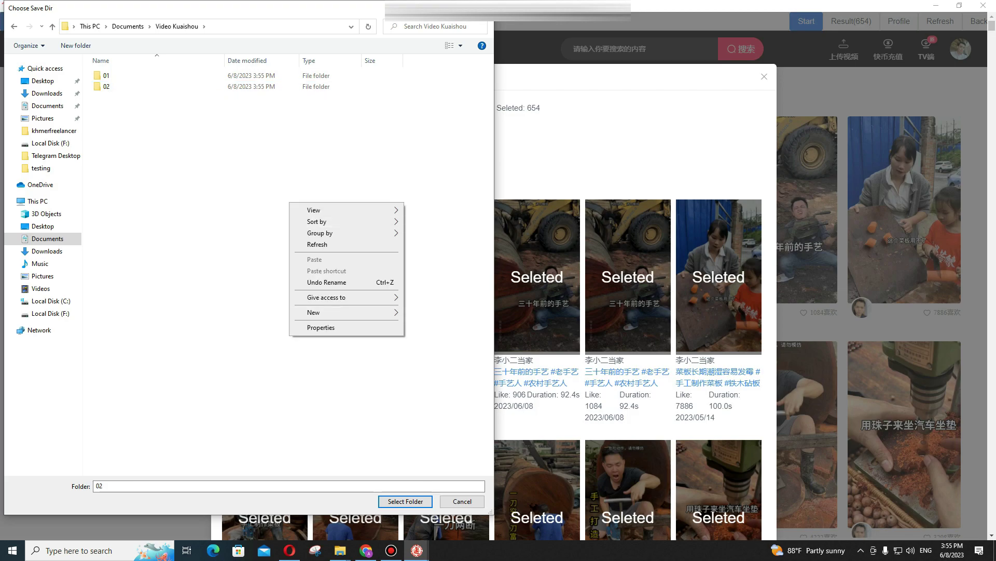
pyautogui.moveTo(337, 312)
pyautogui.click(431, 312)
pyautogui.write('03')
pyautogui.press('Return')
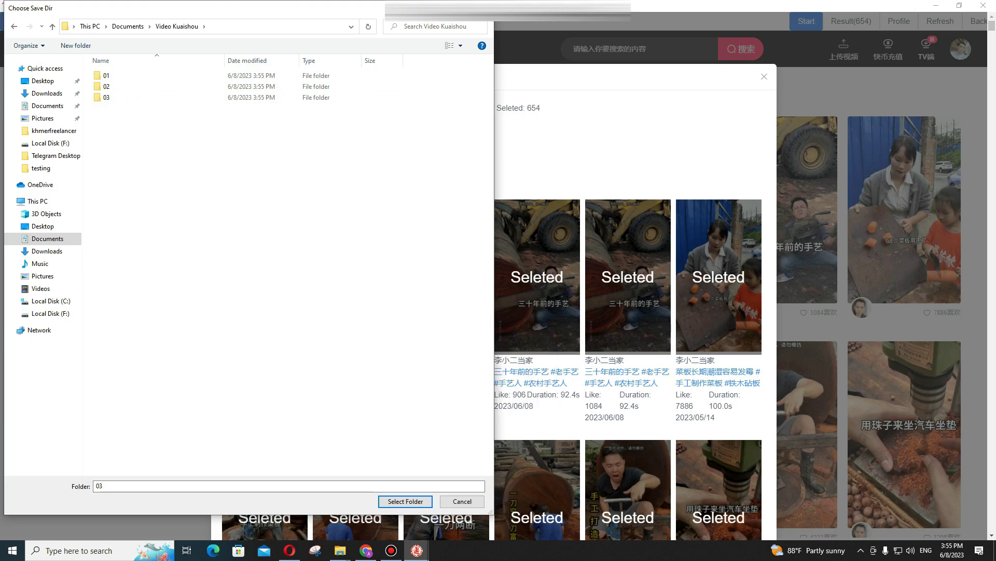
# Step: Choose the 01 folder as the save directory for the downloads and move the download console window aside
pyautogui.click(124, 75)
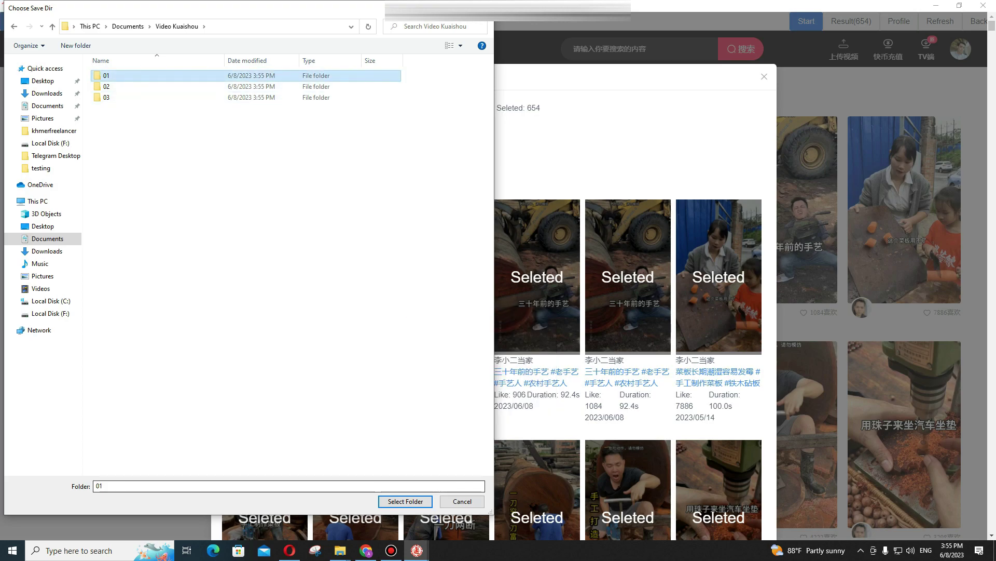
pyautogui.click(405, 501)
pyautogui.click(320, 108)
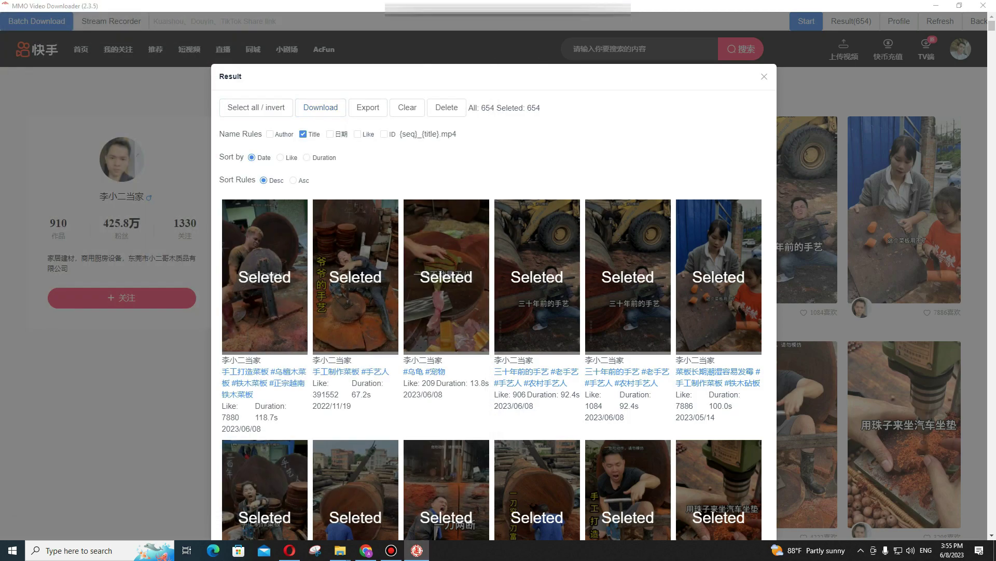
pyautogui.moveTo(394, 129); pyautogui.dragTo(677, 70)
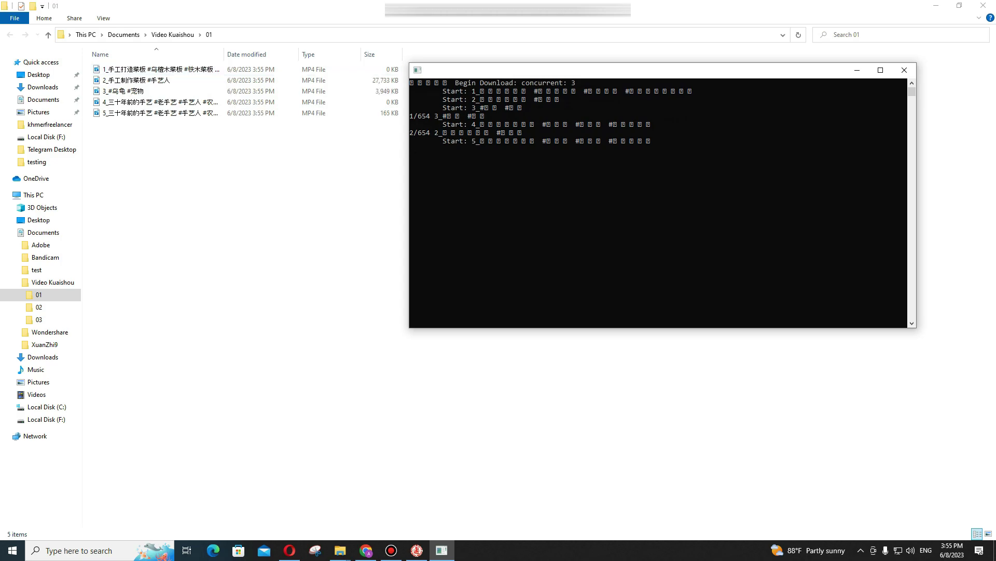
# Step: Show the downloaded files in the 01 folder as large icons and bring the download console back to the front
pyautogui.click(249, 208)
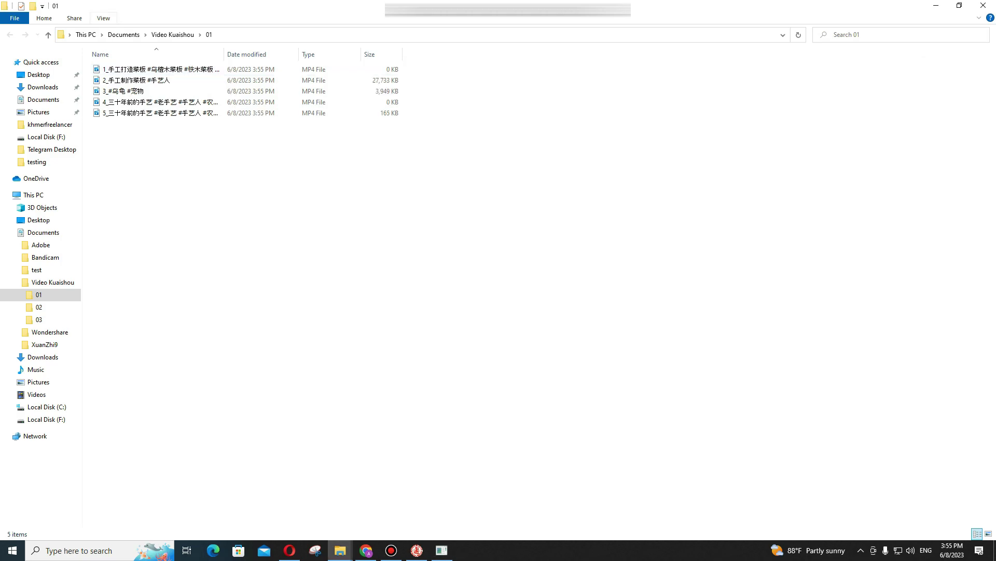
pyautogui.click(103, 18)
pyautogui.click(175, 34)
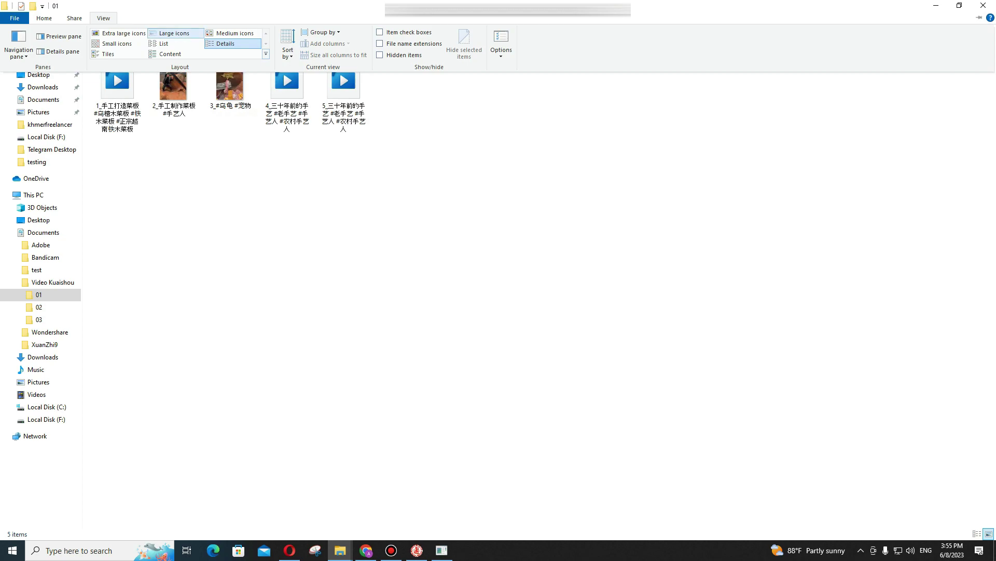
pyautogui.click(174, 33)
pyautogui.click(442, 550)
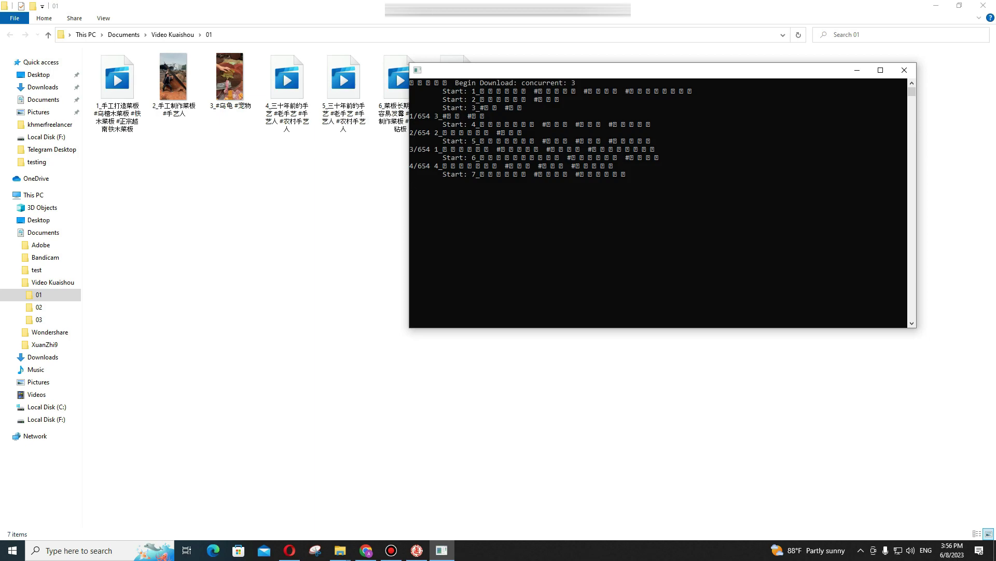
# Step: Move the download console clear of the files and preview the second downloaded video outside full screen, closing the player when done
pyautogui.moveTo(583, 71); pyautogui.dragTo(607, 157)
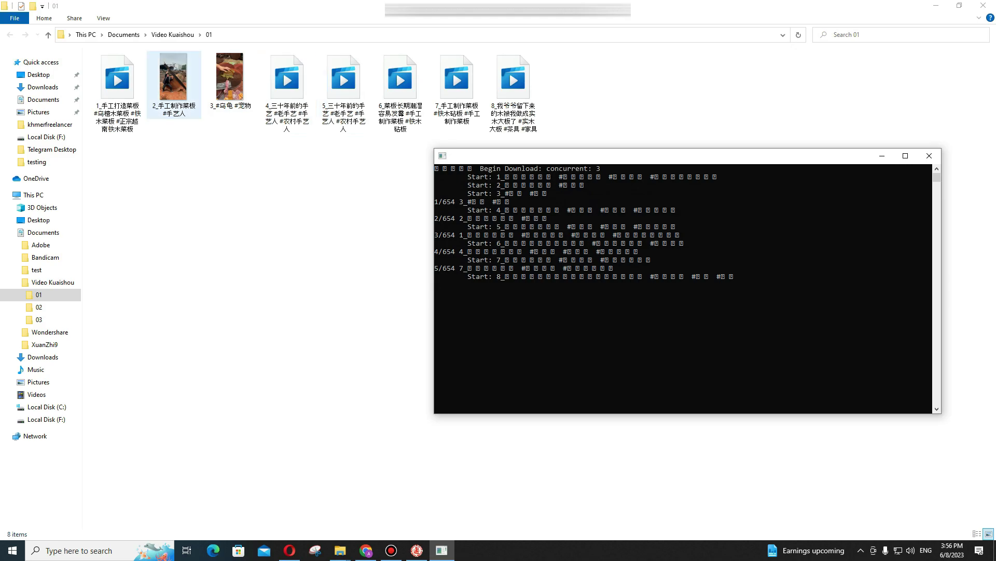
pyautogui.doubleClick(174, 78)
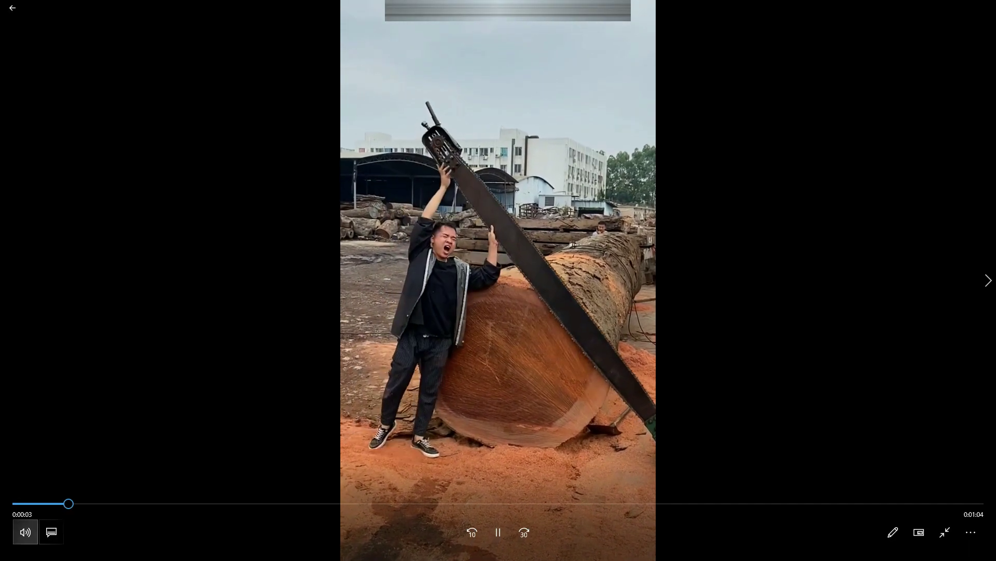
pyautogui.click(945, 532)
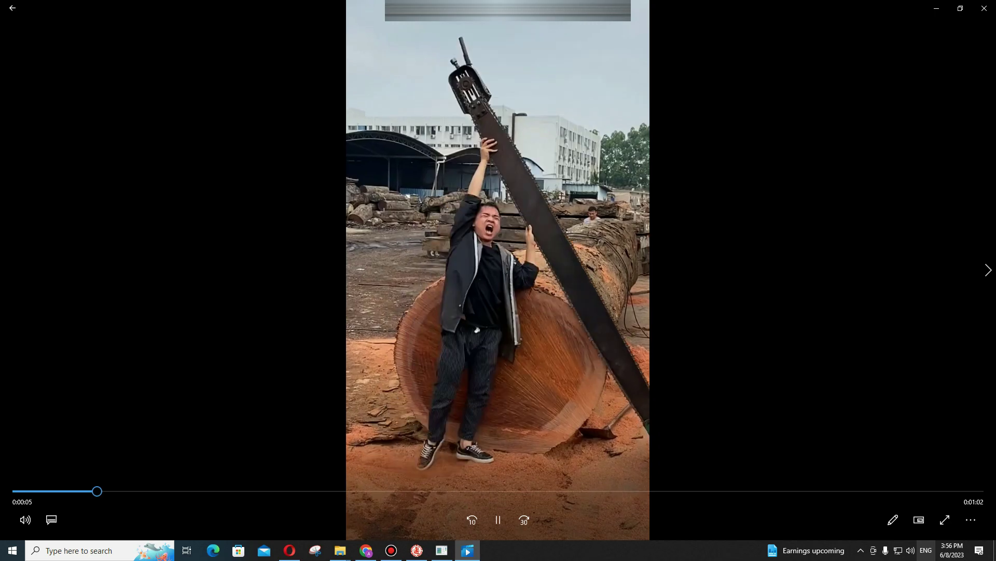
pyautogui.click(911, 550)
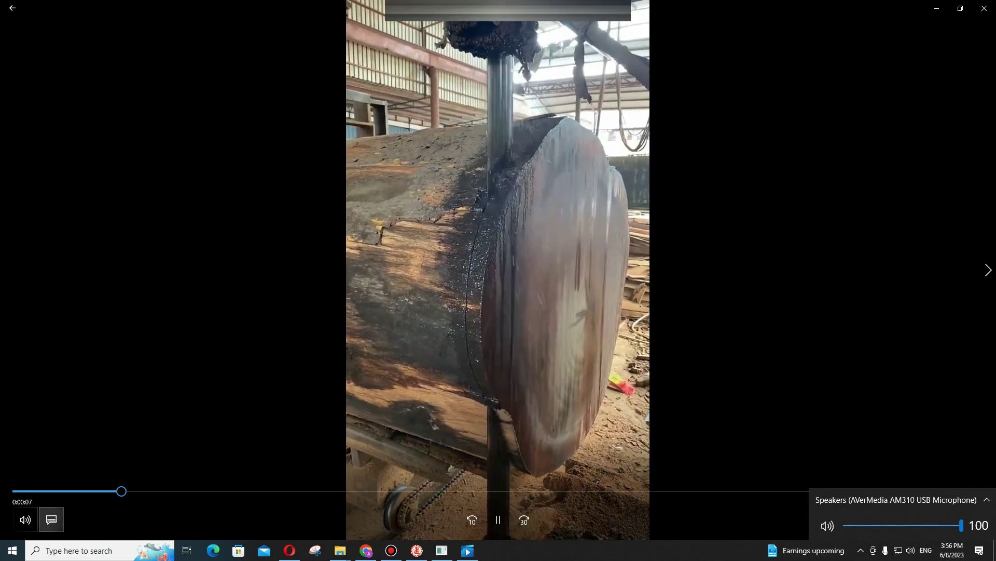
pyautogui.click(597, 395)
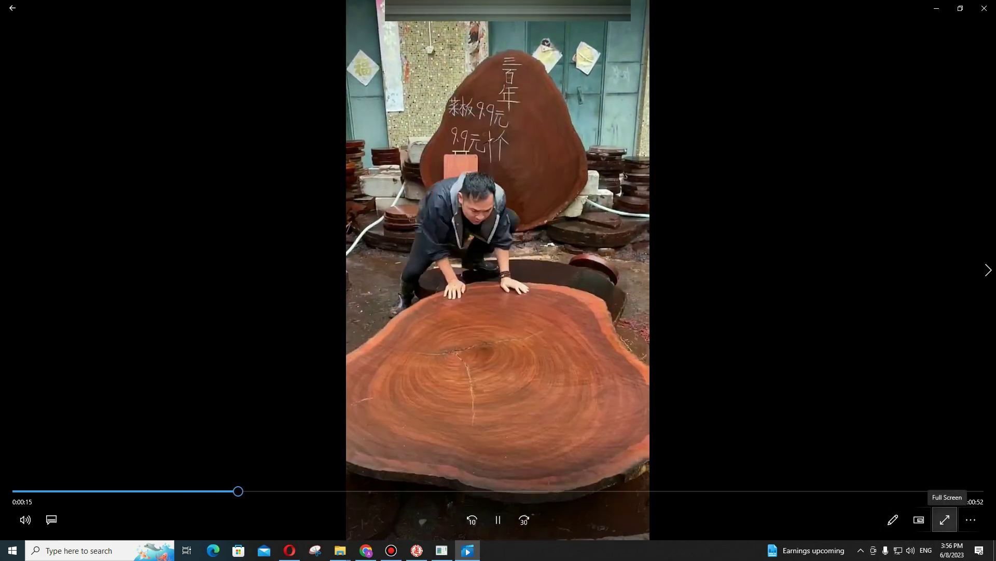
pyautogui.click(985, 8)
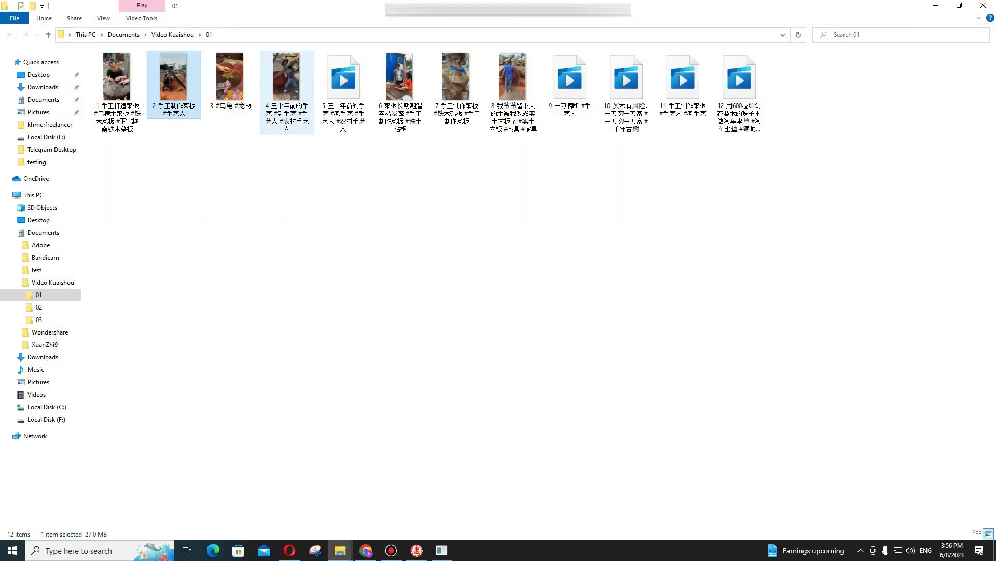
# Step: Preview the fourth downloaded video, close the player and bring the download console back to the front to check progress
pyautogui.doubleClick(287, 93)
pyautogui.press('Return')
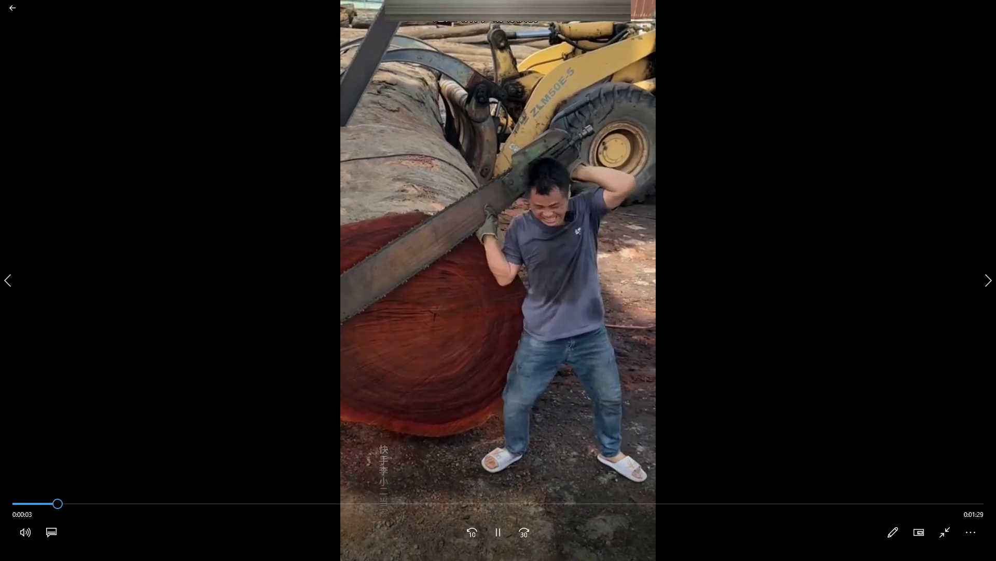
pyautogui.click(984, 8)
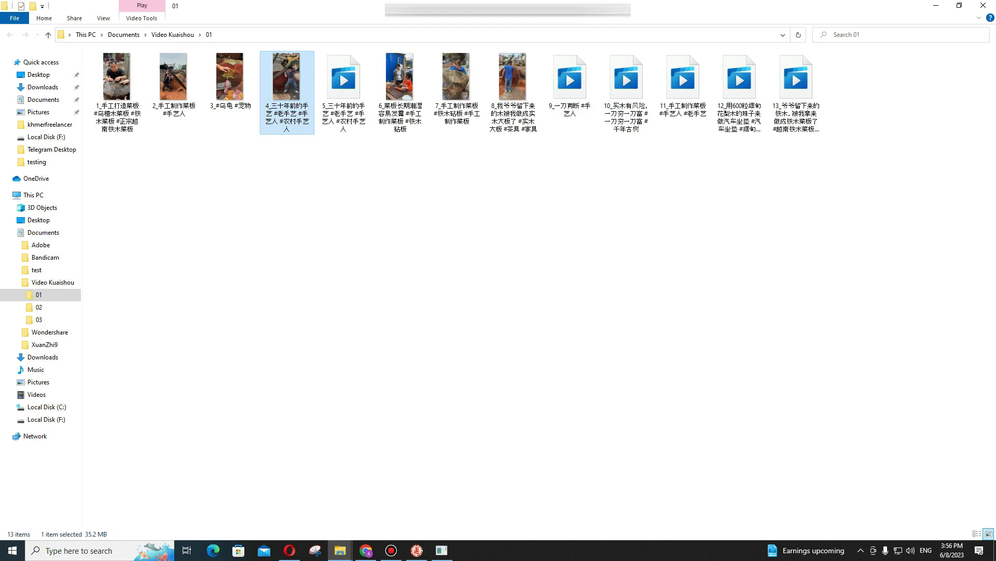
pyautogui.click(441, 551)
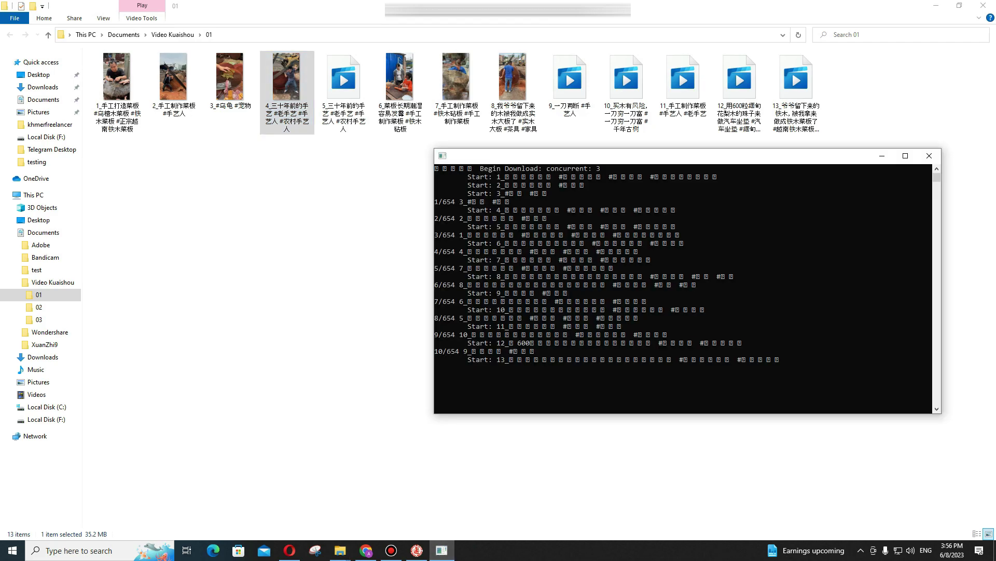